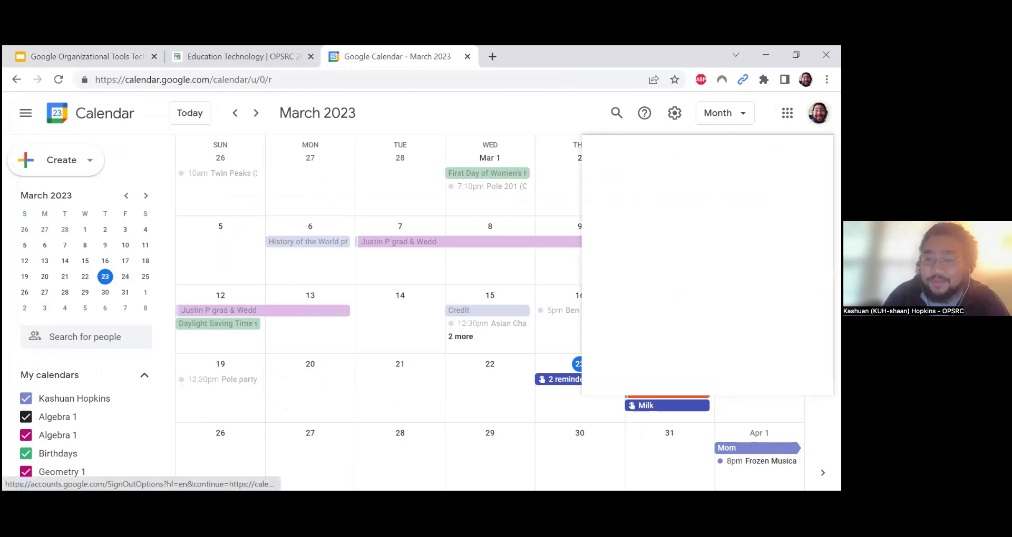
Open the account switcher to reach a different Google account's calendar
{"action": "left_click", "coordinate": [652, 298]}
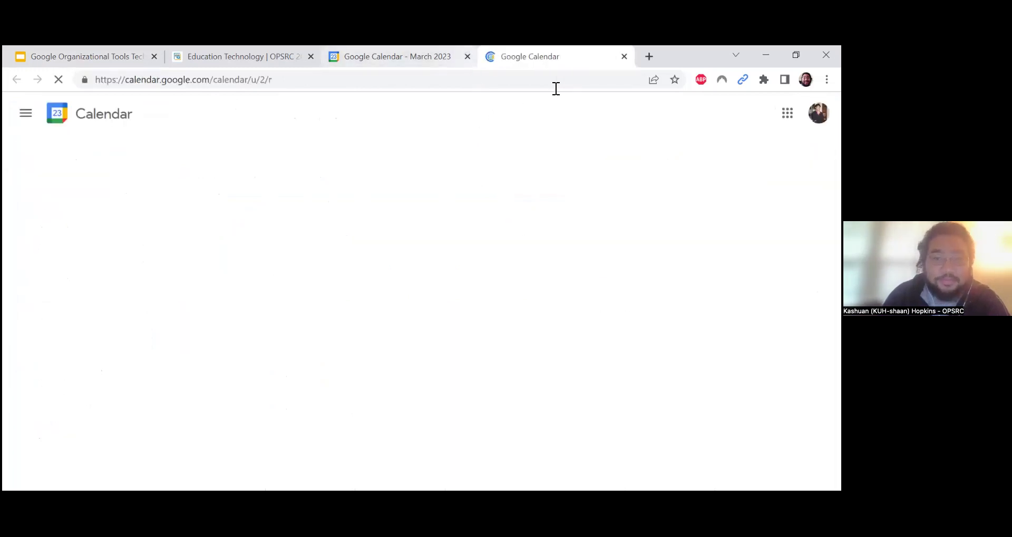
Close the first account's Calendar tab and check the Create menu in the second account's March 19–25 week
{"action": "left_click", "coordinate": [468, 58]}
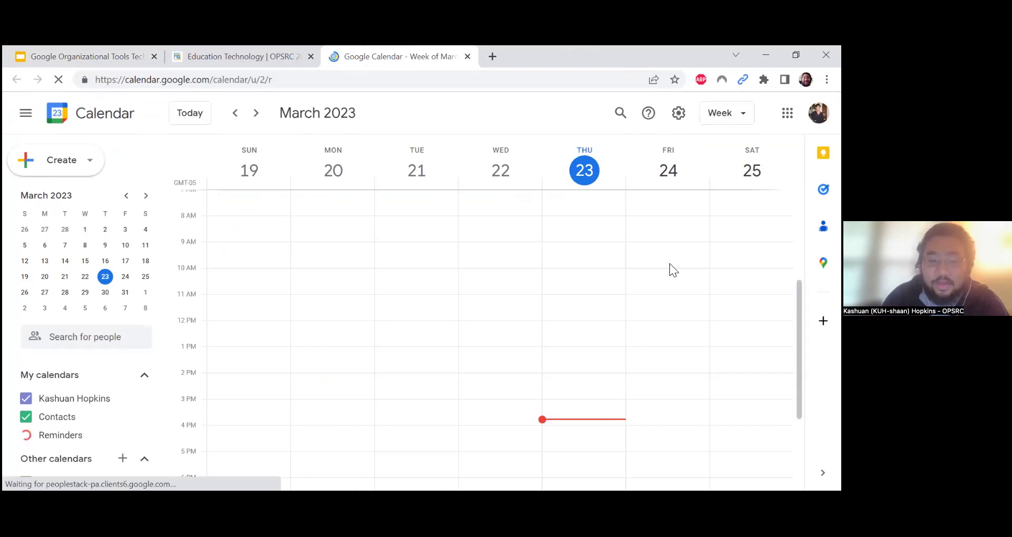
{"action": "left_click", "coordinate": [94, 173]}
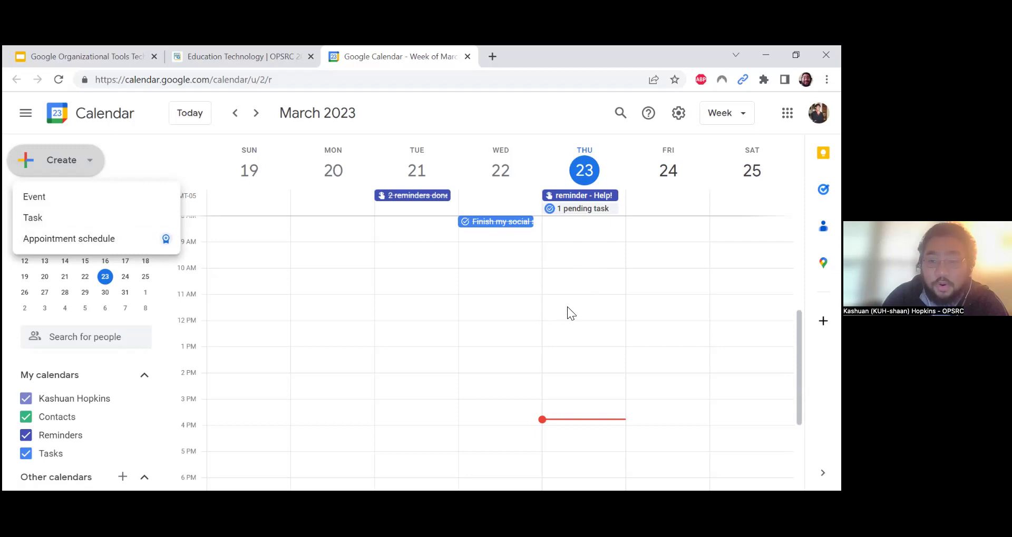
{"action": "left_click", "coordinate": [546, 123]}
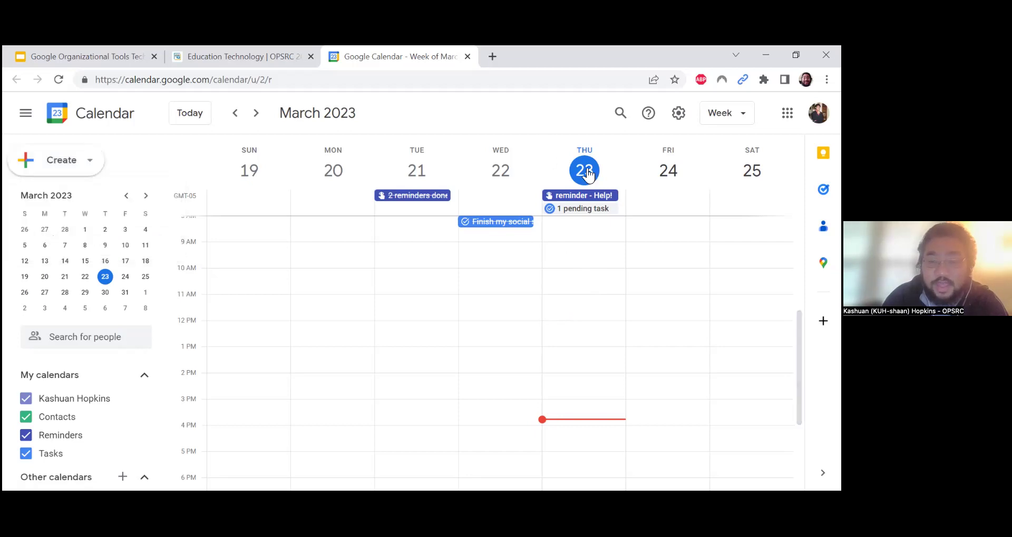
{"action": "left_click", "coordinate": [506, 300]}
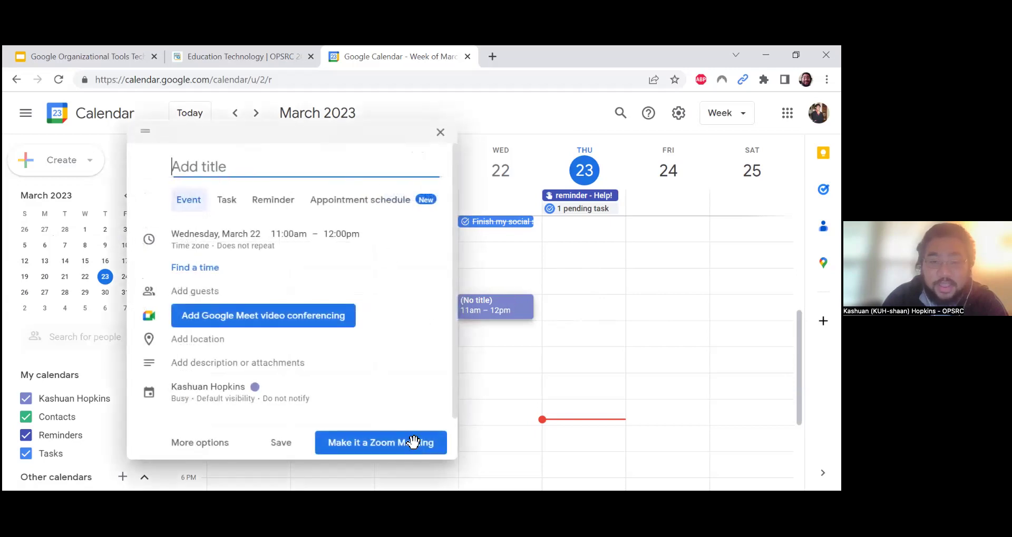
{"action": "left_click", "coordinate": [441, 133]}
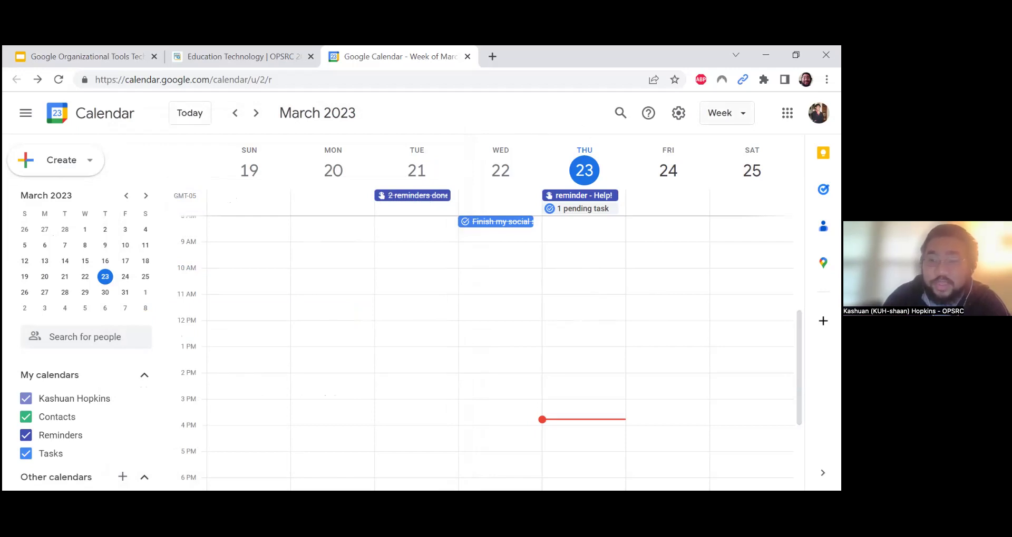
{"action": "left_click", "coordinate": [726, 113]}
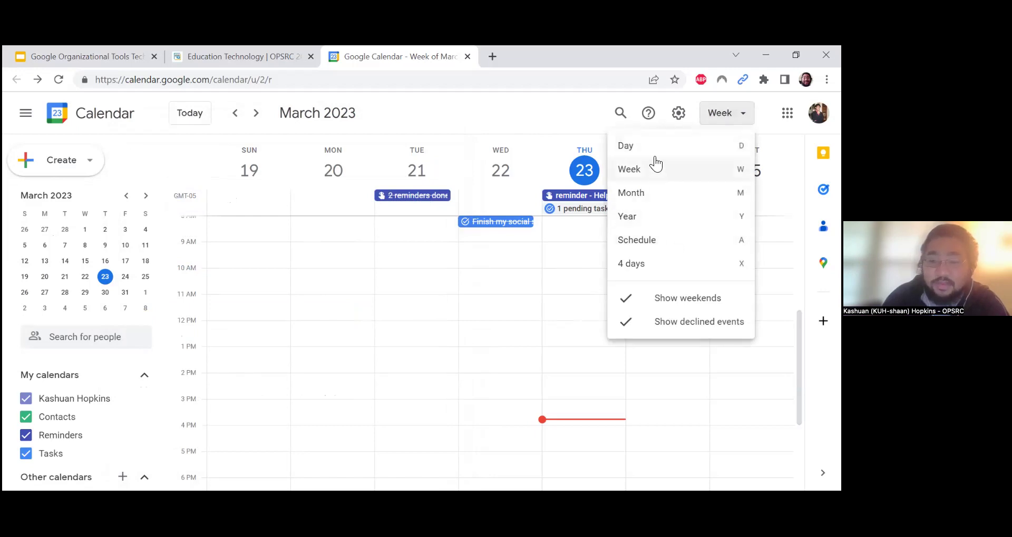
{"action": "left_click", "coordinate": [642, 192]}
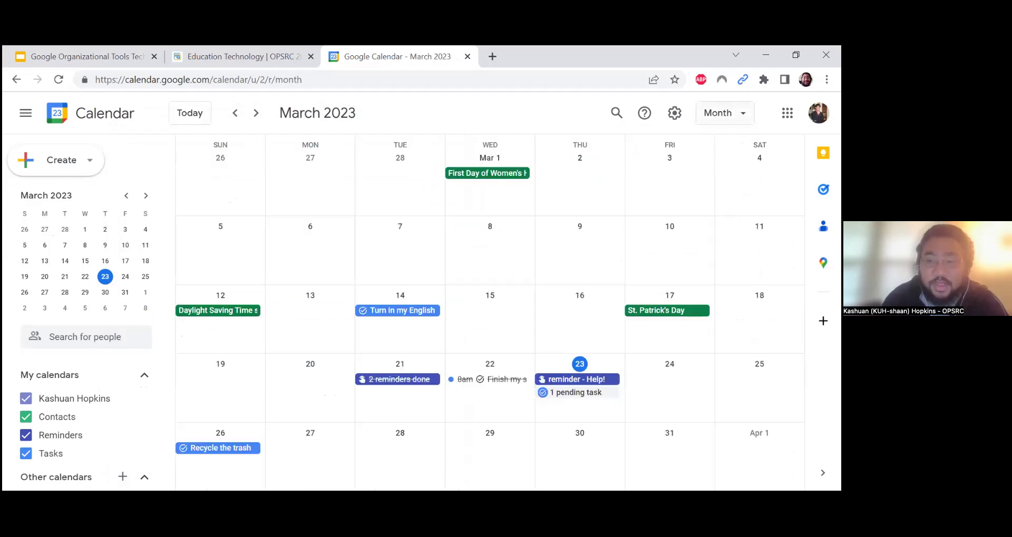
{"action": "left_click", "coordinate": [724, 113]}
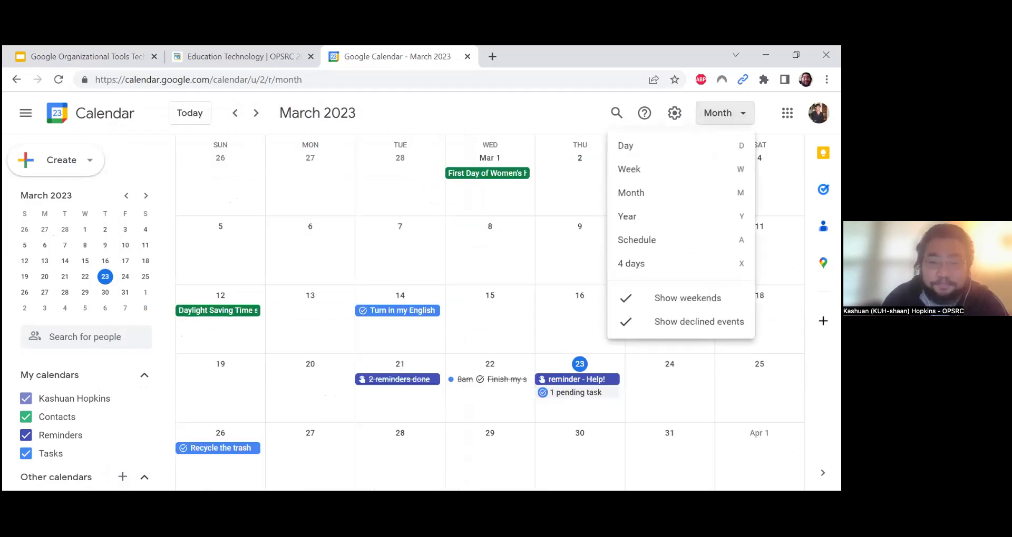
{"action": "left_click", "coordinate": [659, 267]}
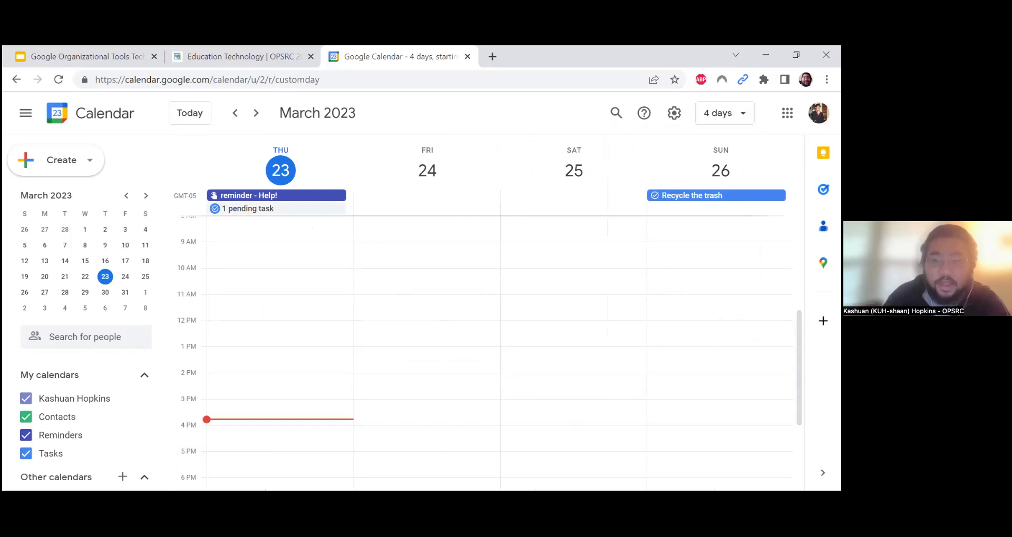
{"action": "left_click", "coordinate": [725, 113]}
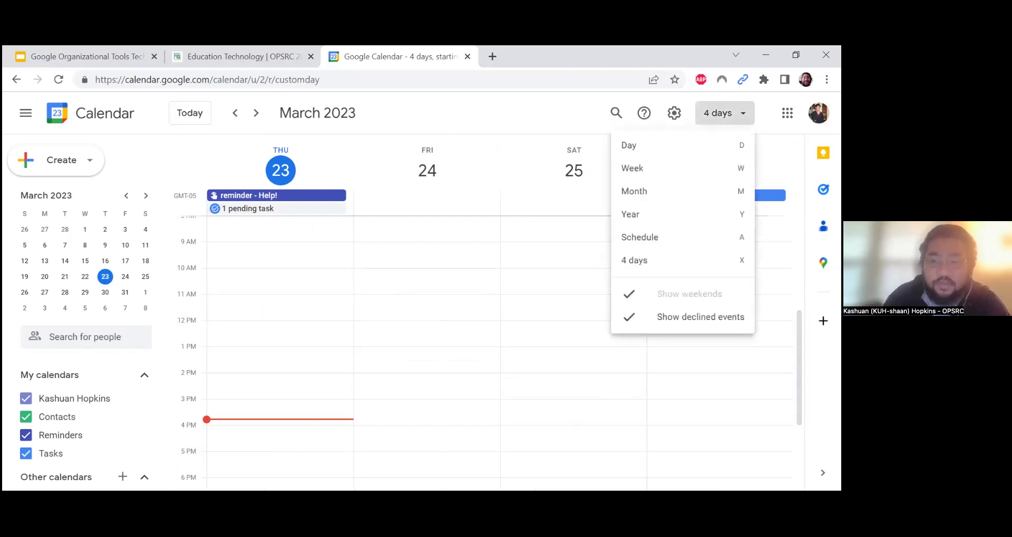
{"action": "left_click", "coordinate": [642, 166]}
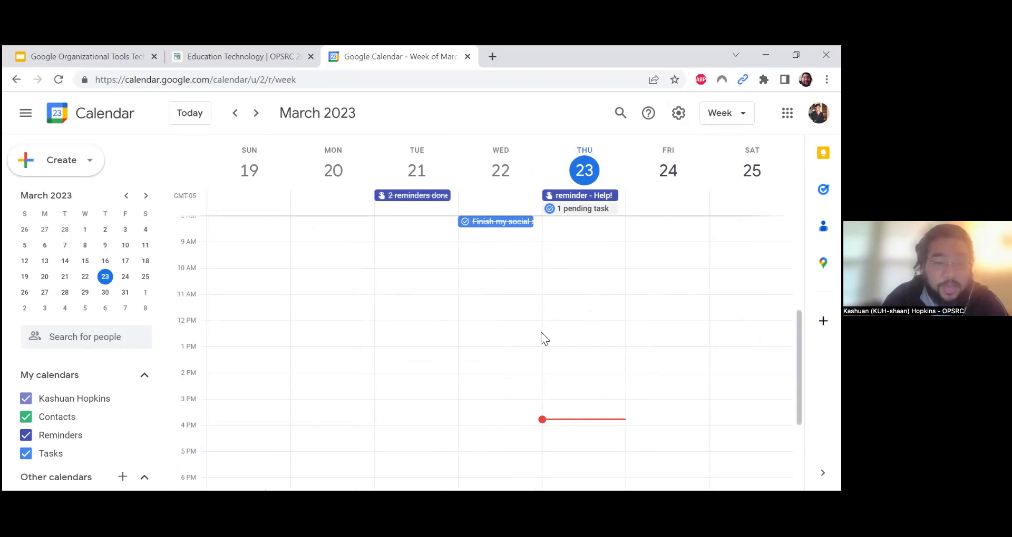
Draft a Thursday 3–4pm event 'Dungeons & Dragons club' and invite a guest by e-mail address
{"action": "left_click", "coordinate": [576, 404]}
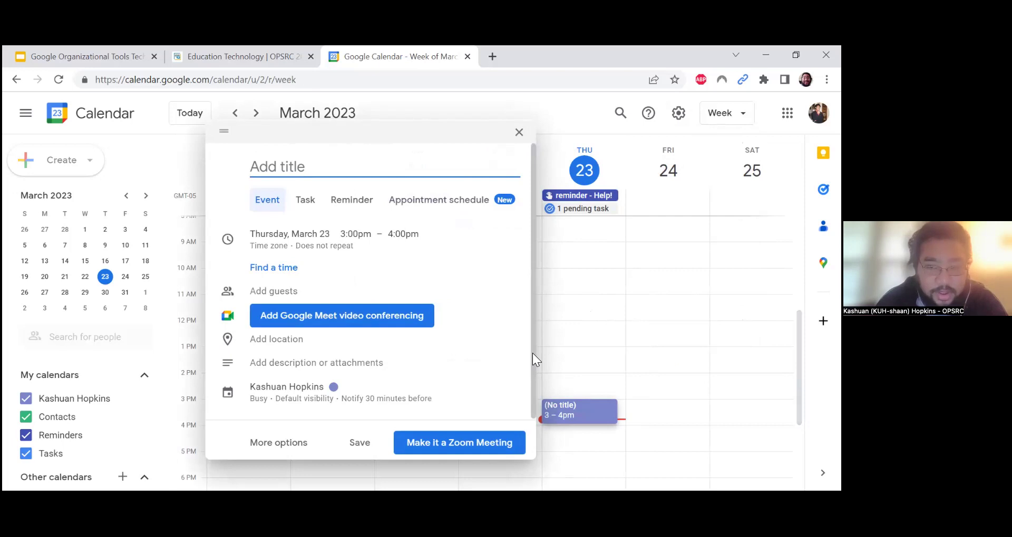
{"action": "type", "text": "Dungeons & Dragons club"}
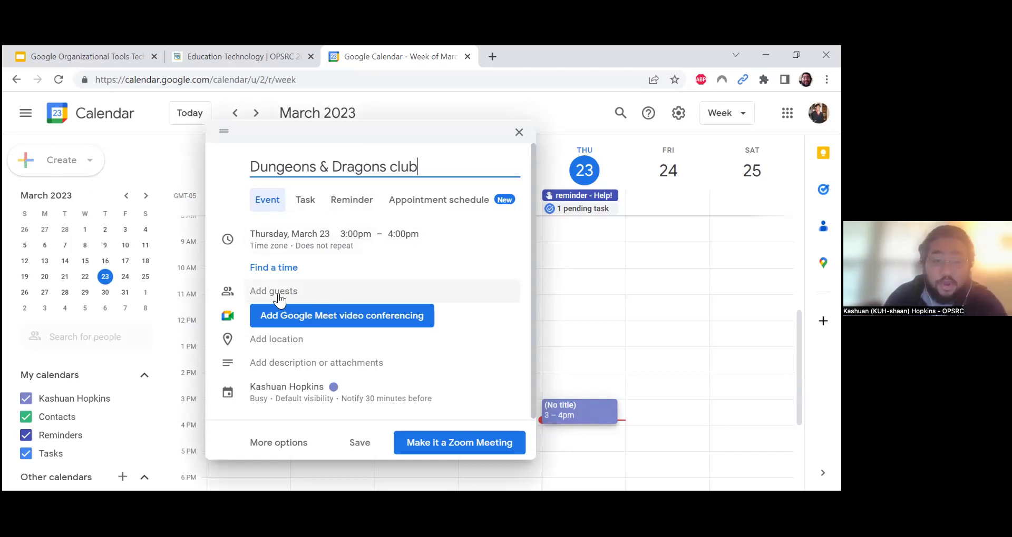
{"action": "left_click", "coordinate": [363, 296]}
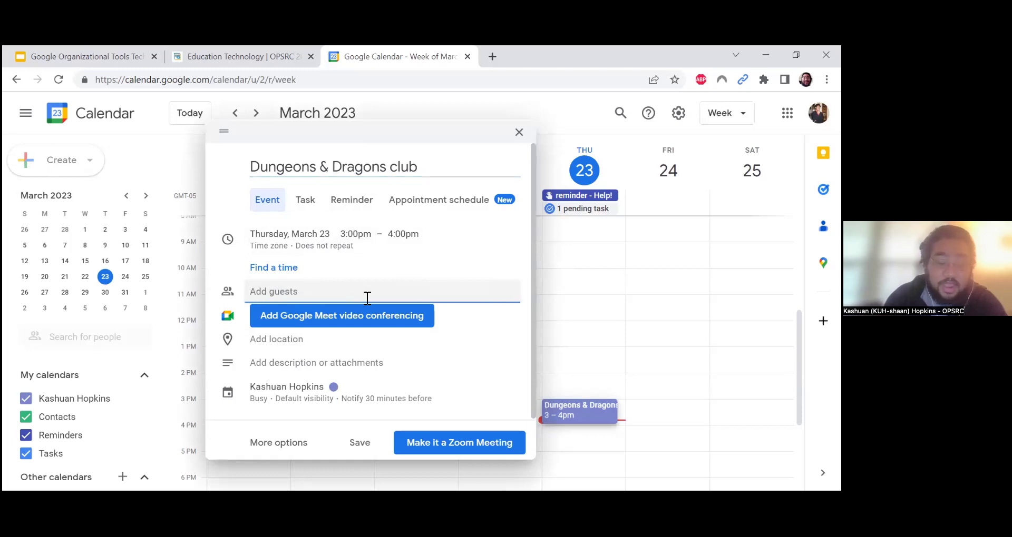
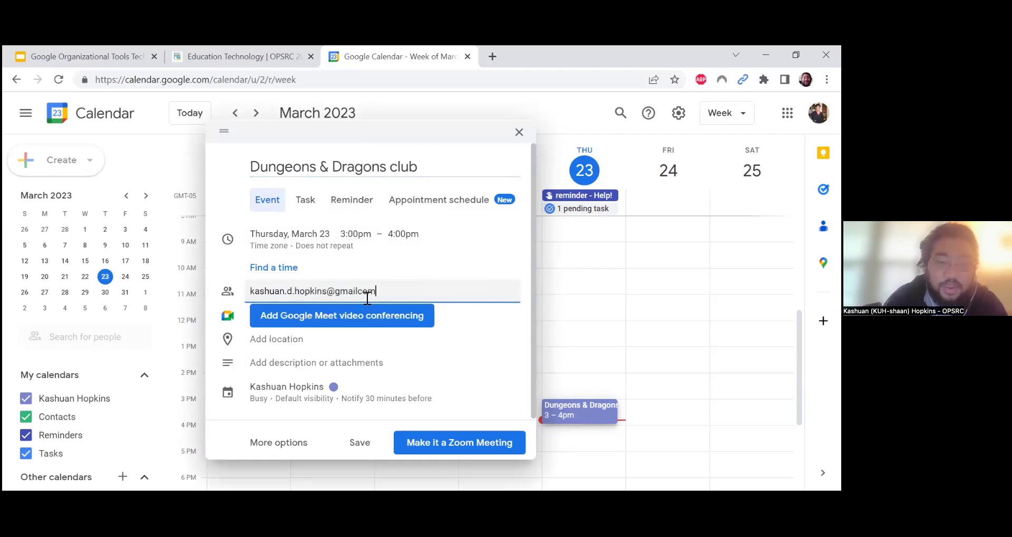
{"action": "key", "text": "Return"}
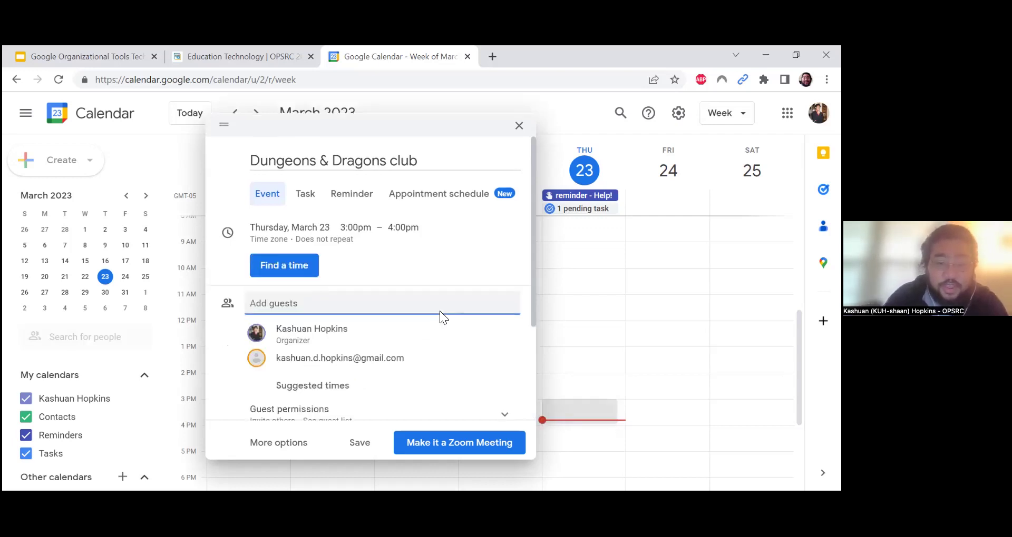
Save the Dungeons & Dragons club event, leaving location and description empty
{"action": "scroll", "coordinate": [392, 348], "scroll_direction": "down", "scroll_amount": 2}
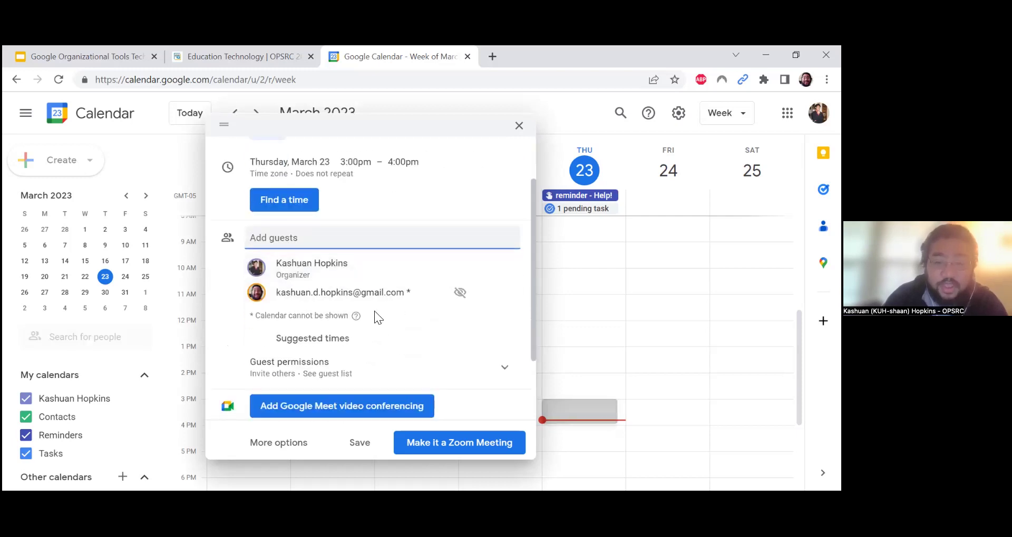
{"action": "scroll", "coordinate": [459, 294], "scroll_direction": "down", "scroll_amount": 3}
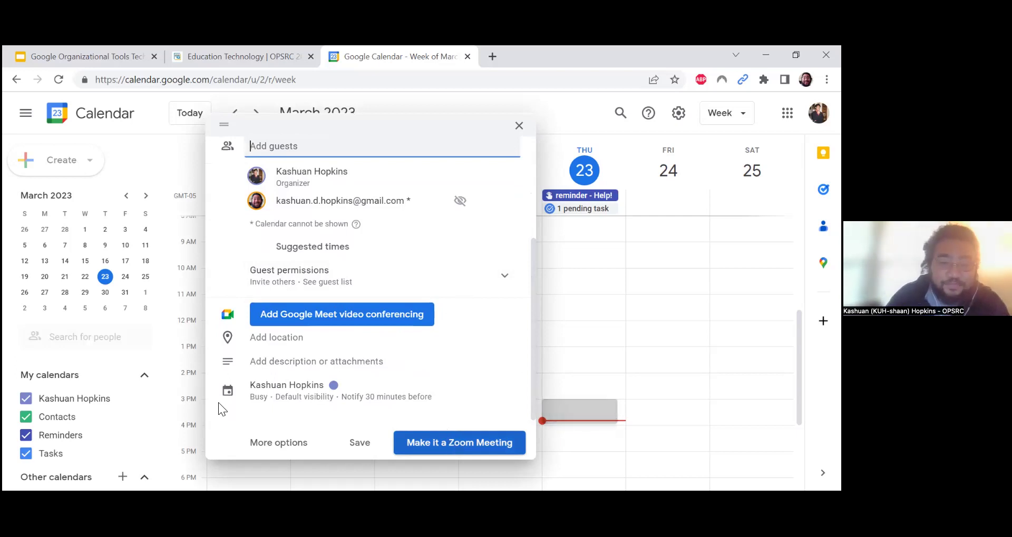
{"action": "left_click", "coordinate": [294, 343]}
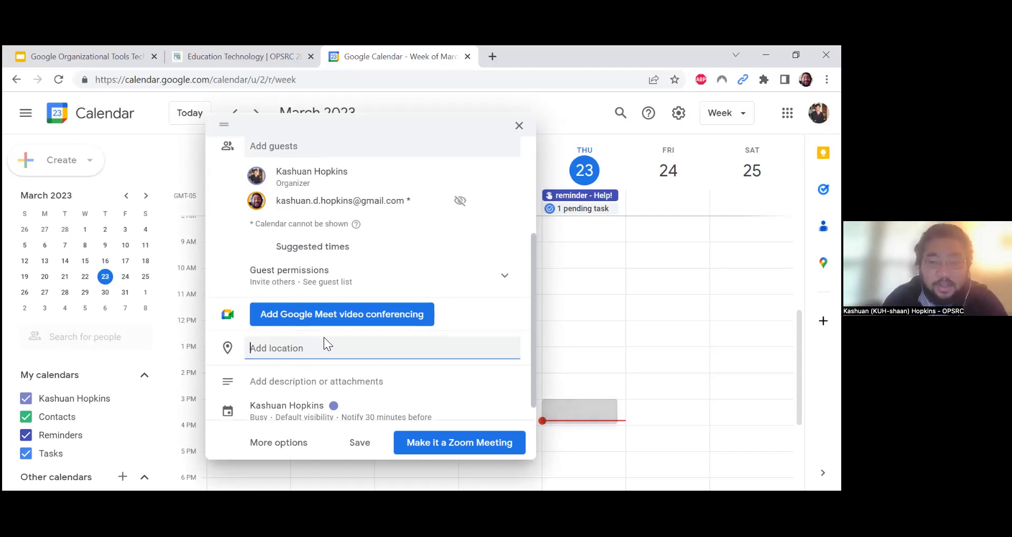
{"action": "left_click", "coordinate": [487, 320]}
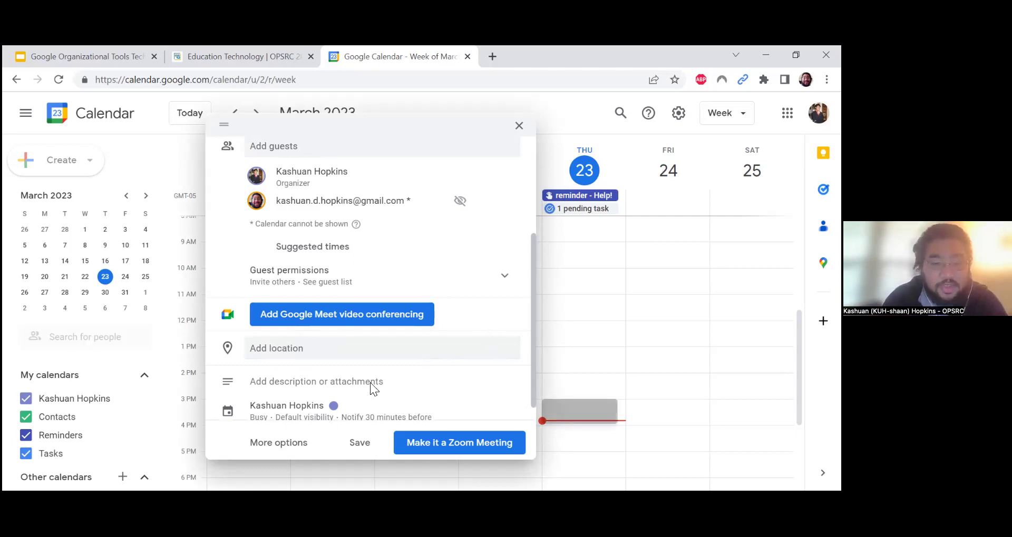
{"action": "scroll", "coordinate": [318, 386], "scroll_direction": "down", "scroll_amount": 1}
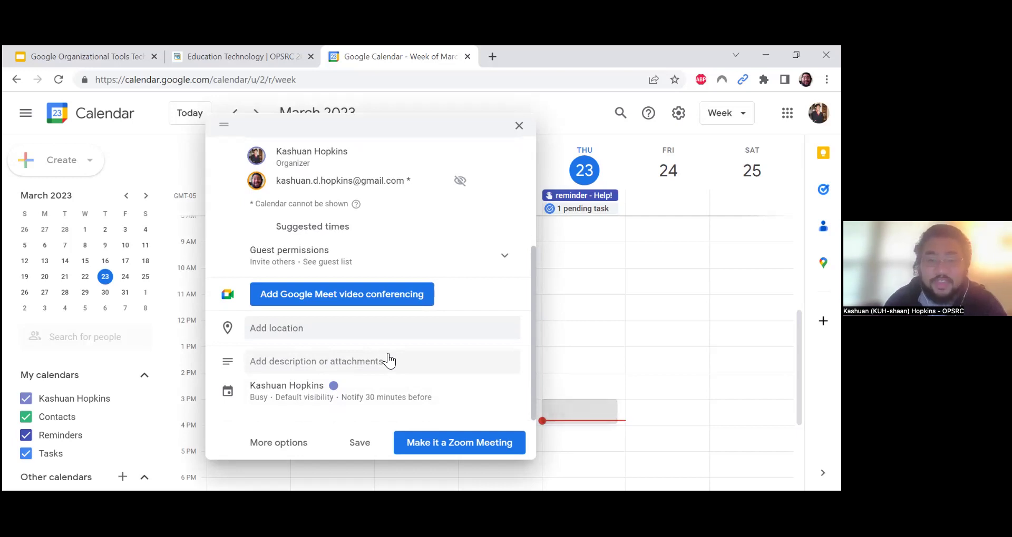
{"action": "scroll", "coordinate": [397, 346], "scroll_direction": "up", "scroll_amount": 4}
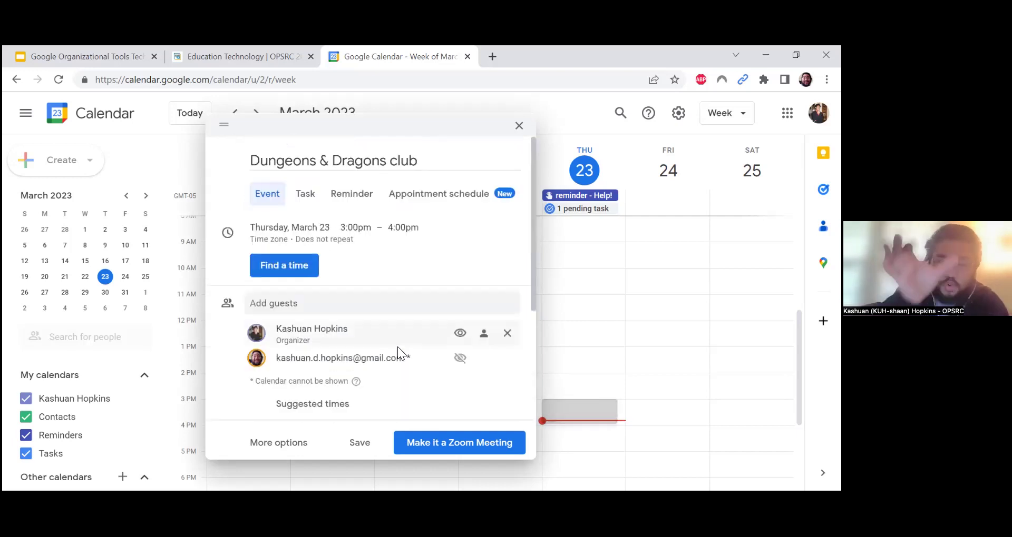
{"action": "mouse_move", "coordinate": [400, 358]}
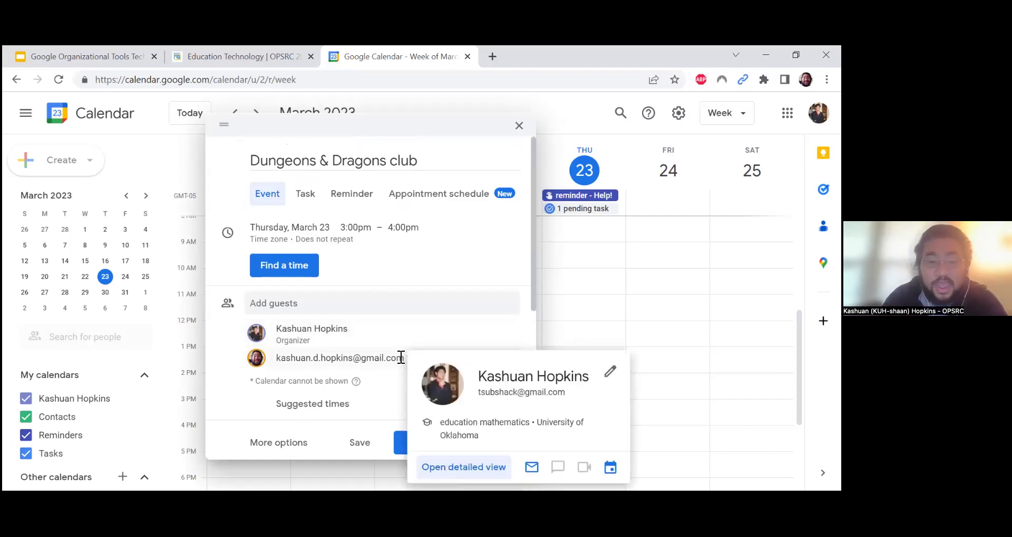
{"action": "left_click", "coordinate": [357, 453]}
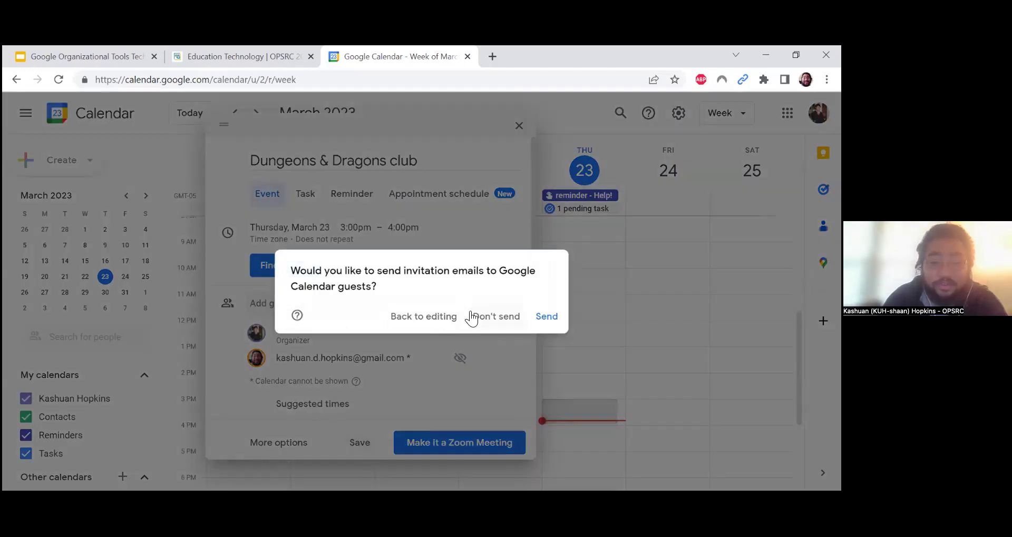
Save without e-mailing guests, move the event to Friday March 24, 3–4pm, and open its editor
{"action": "left_click", "coordinate": [498, 318]}
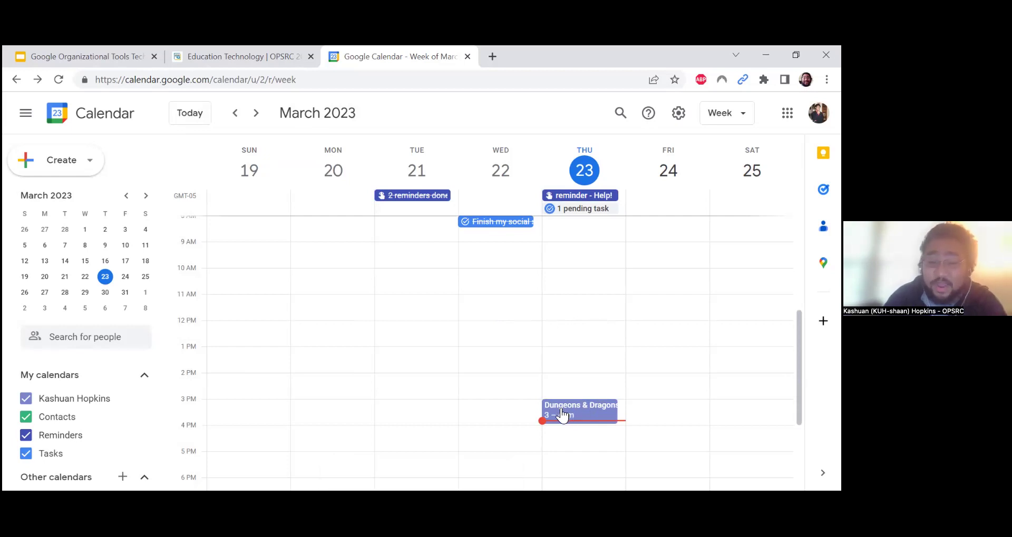
{"action": "left_click_drag", "start_coordinate": [560, 415], "coordinate": [660, 409]}
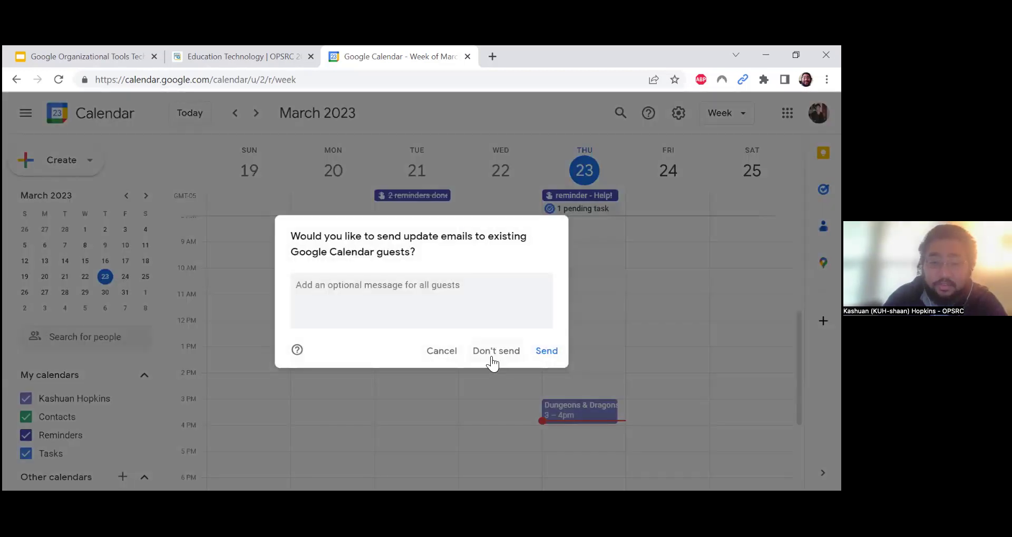
{"action": "left_click", "coordinate": [496, 352]}
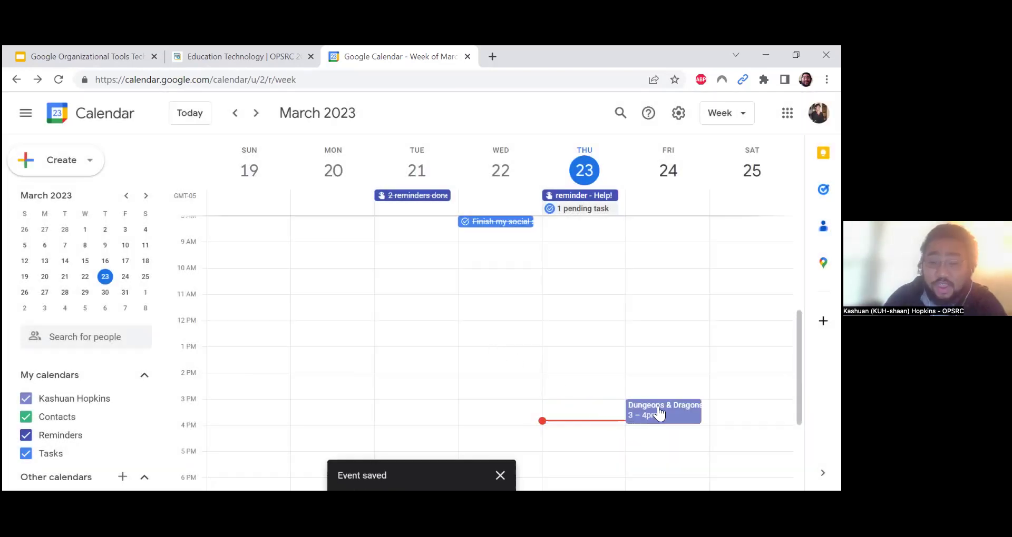
{"action": "left_click", "coordinate": [655, 405]}
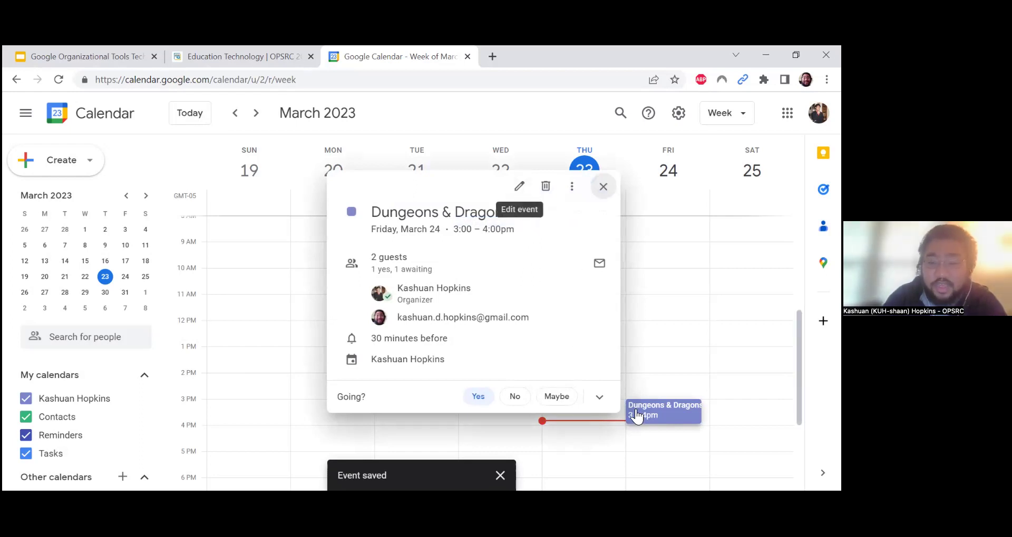
{"action": "left_click", "coordinate": [520, 191]}
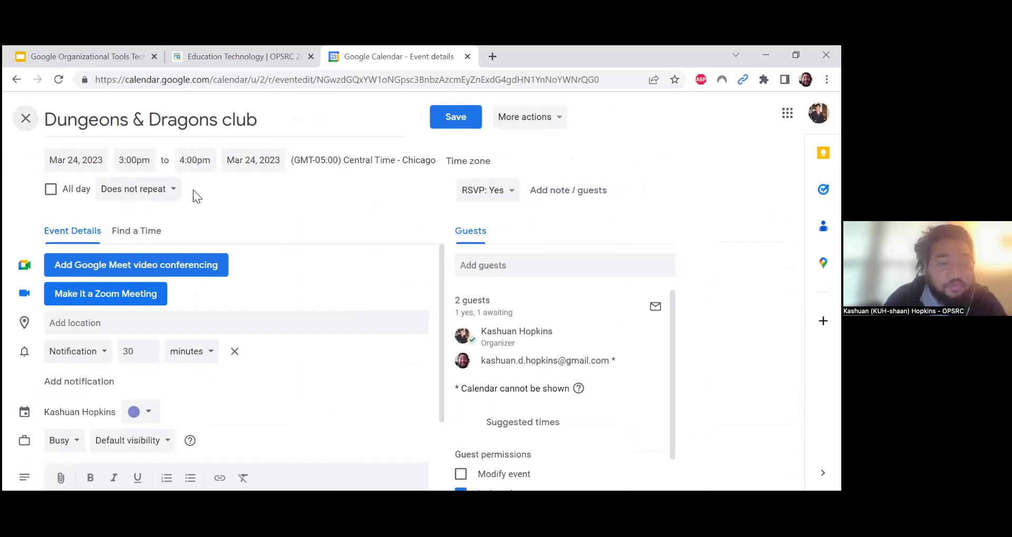
Make Dungeons & Dragons club repeat weekly on Friday and save without e-mailing guests
{"action": "left_click", "coordinate": [159, 195]}
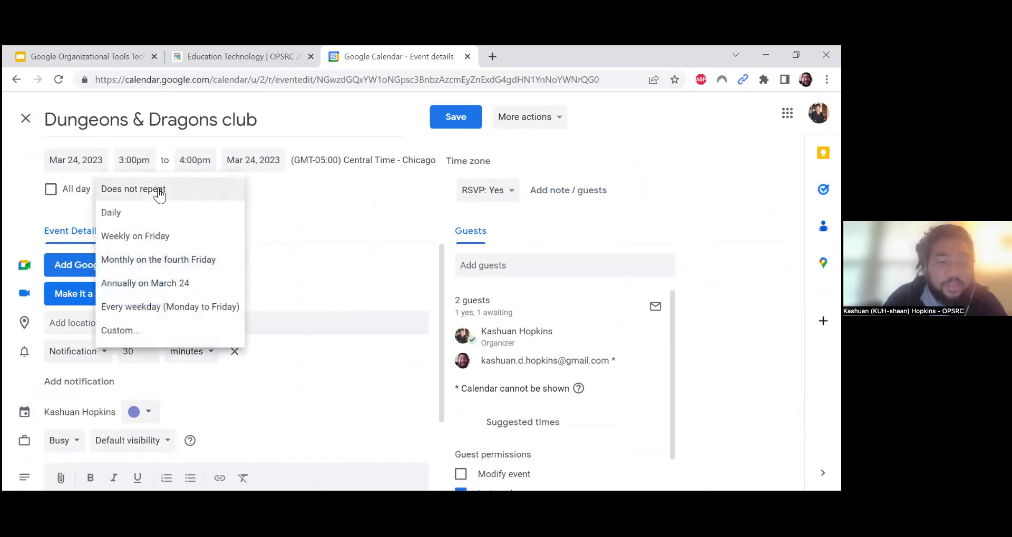
{"action": "left_click", "coordinate": [170, 243]}
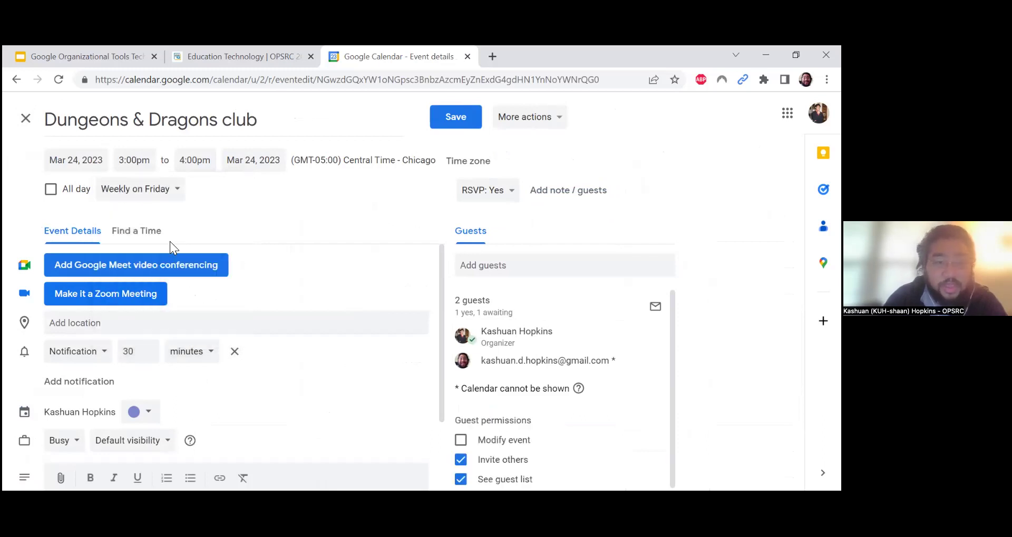
{"action": "left_click", "coordinate": [170, 197]}
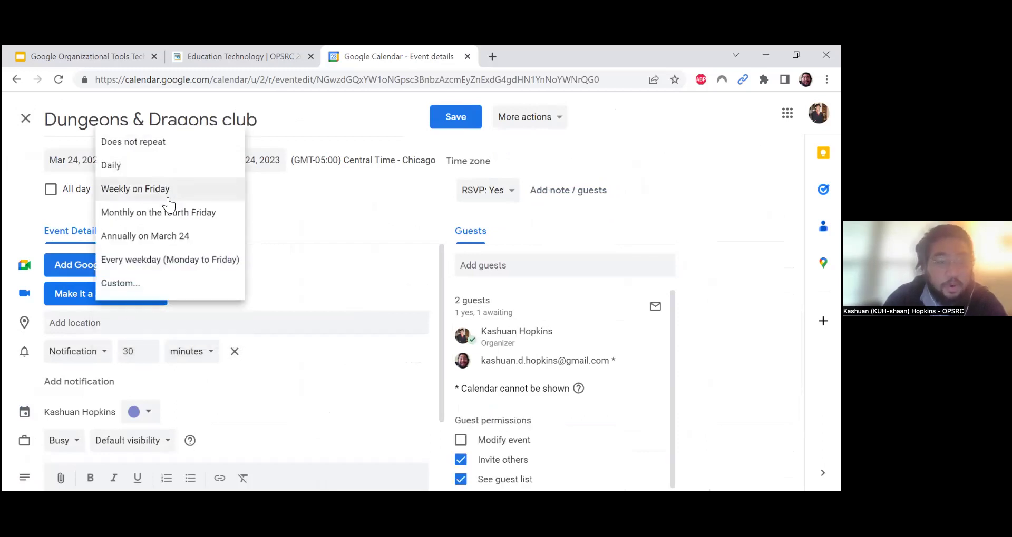
{"action": "left_click", "coordinate": [150, 287]}
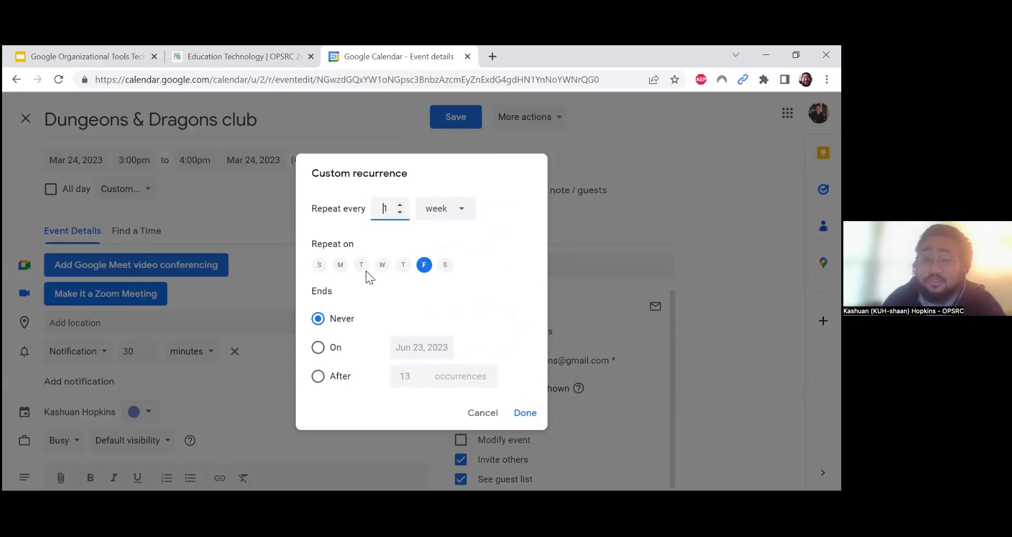
{"action": "left_click", "coordinate": [484, 414]}
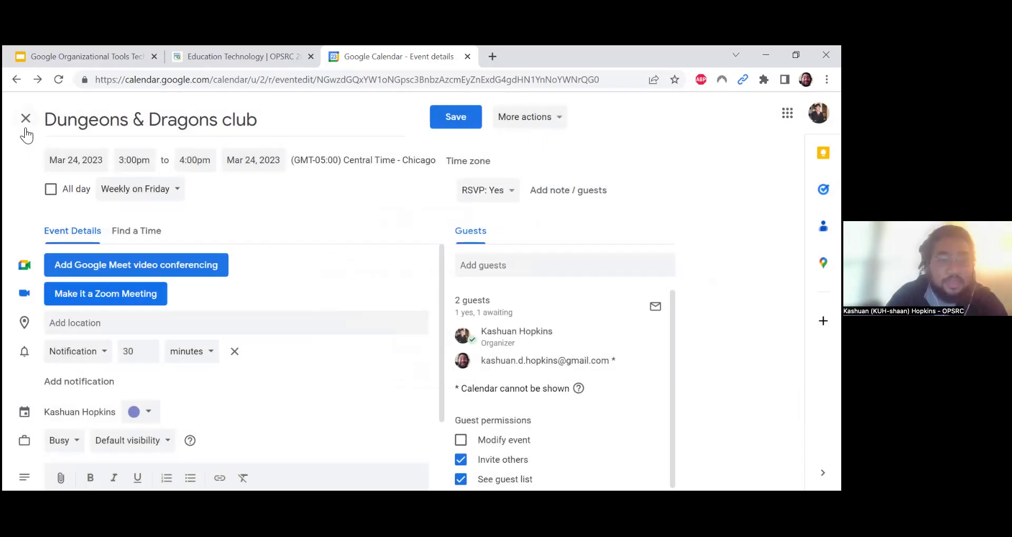
{"action": "left_click", "coordinate": [455, 118]}
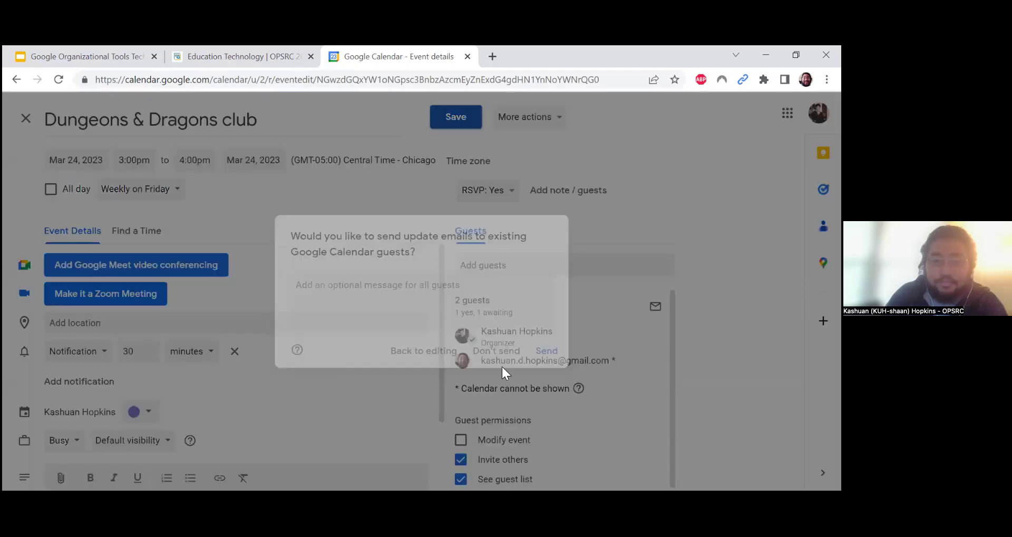
{"action": "left_click", "coordinate": [485, 353]}
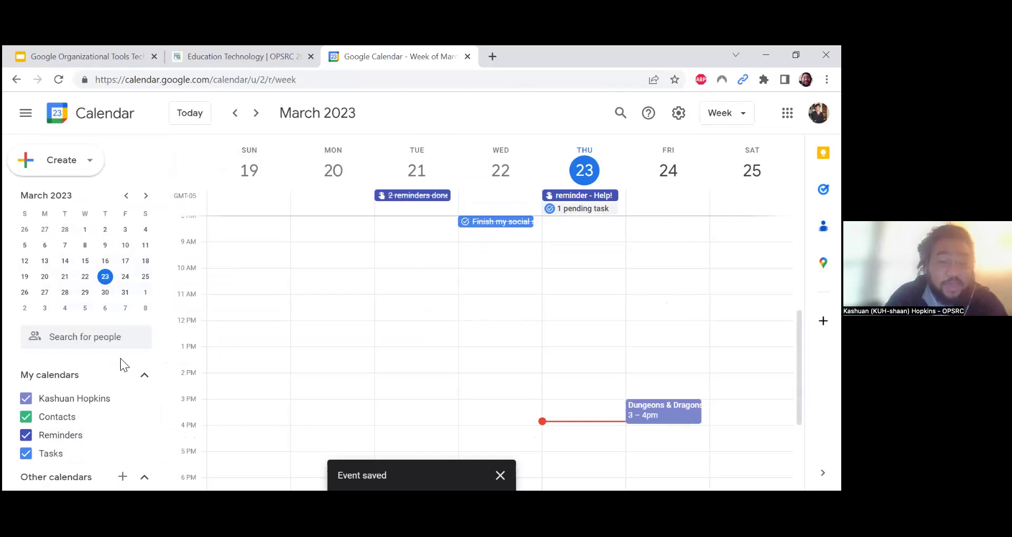
Start a new untitled entry on Wednesday, March 22 at 10am
{"action": "scroll", "coordinate": [121, 360], "scroll_direction": "down", "scroll_amount": 2}
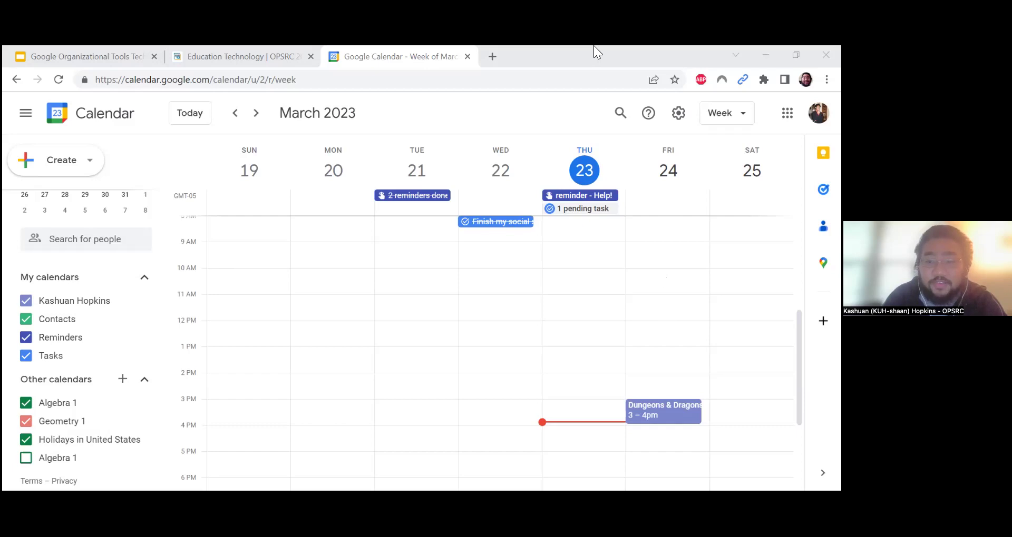
{"action": "left_click", "coordinate": [582, 212]}
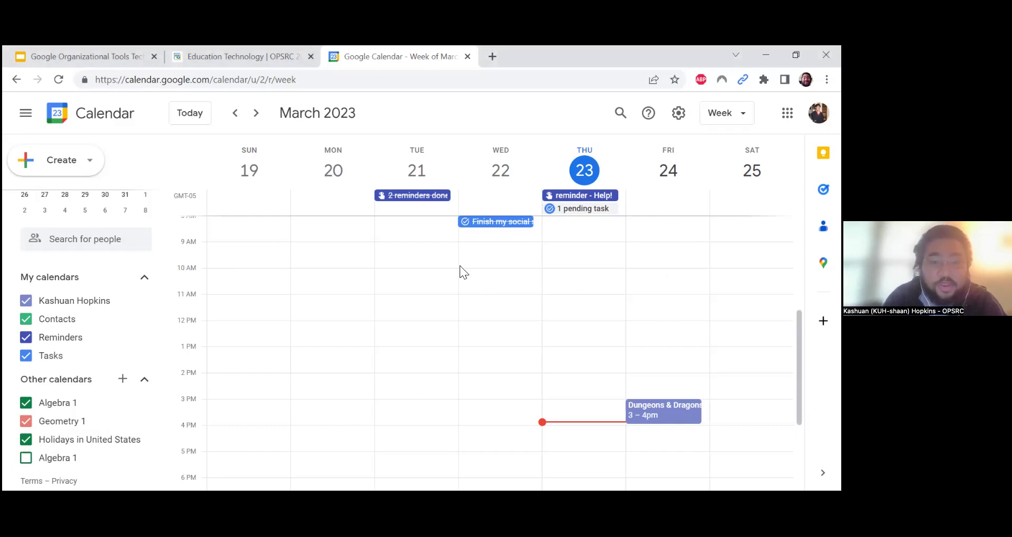
{"action": "left_click", "coordinate": [481, 273]}
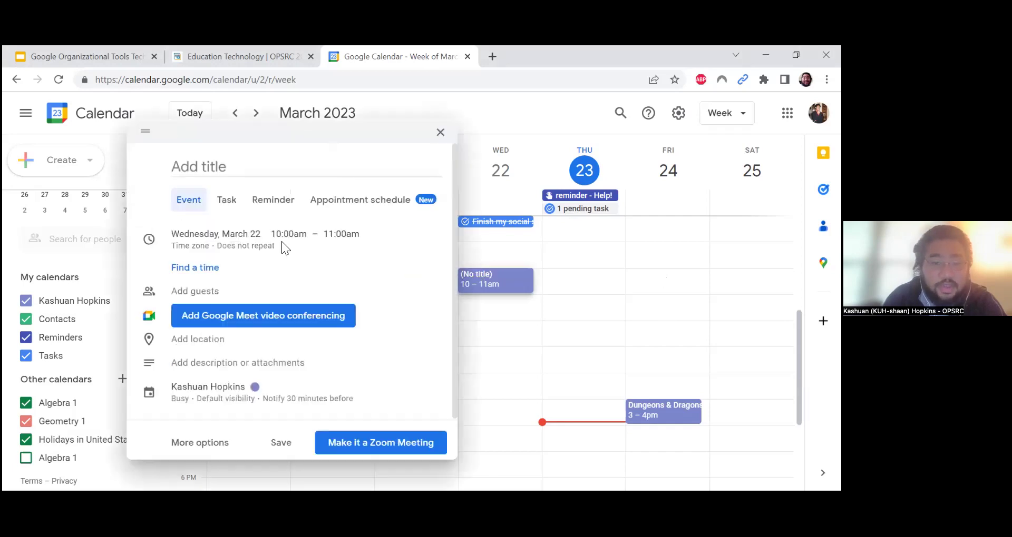
Save a Wednesday 10am task 'Turn in permission slip to Coach' with a placeholder description
{"action": "left_click", "coordinate": [216, 203]}
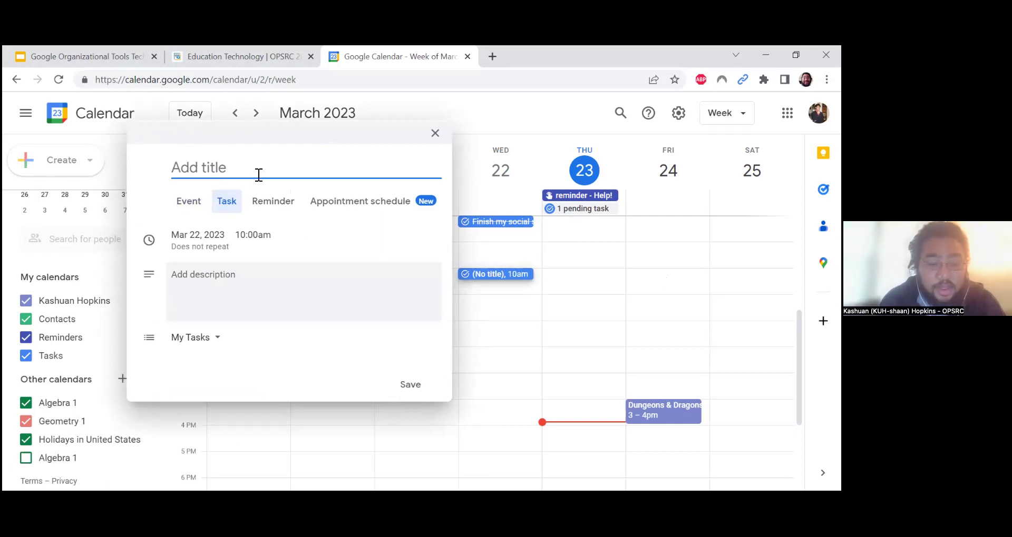
{"action": "type", "text": "Turn in pers"}
{"action": "key", "text": "BackSpace"}
{"action": "type", "text": "mission slip "}
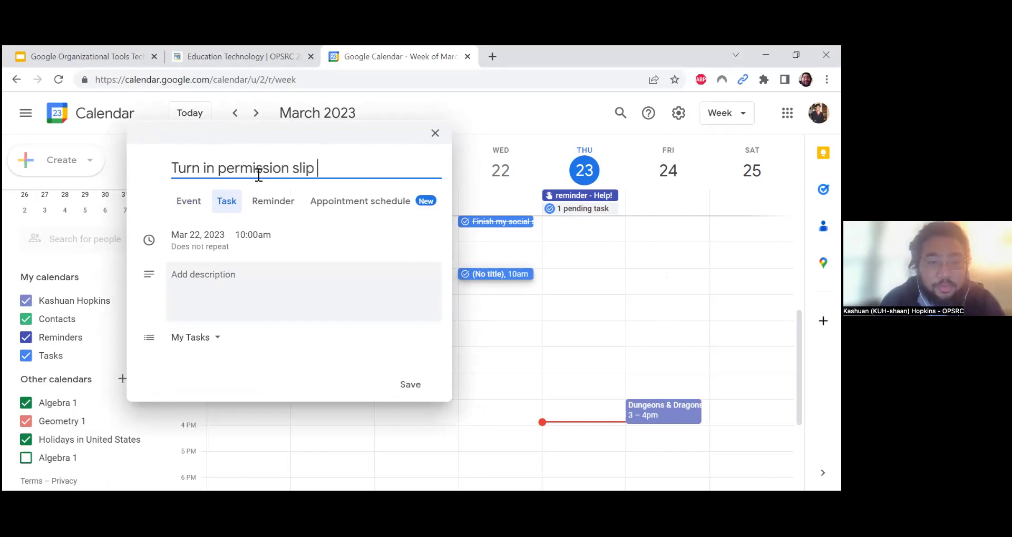
{"action": "type", "text": "to Coach"}
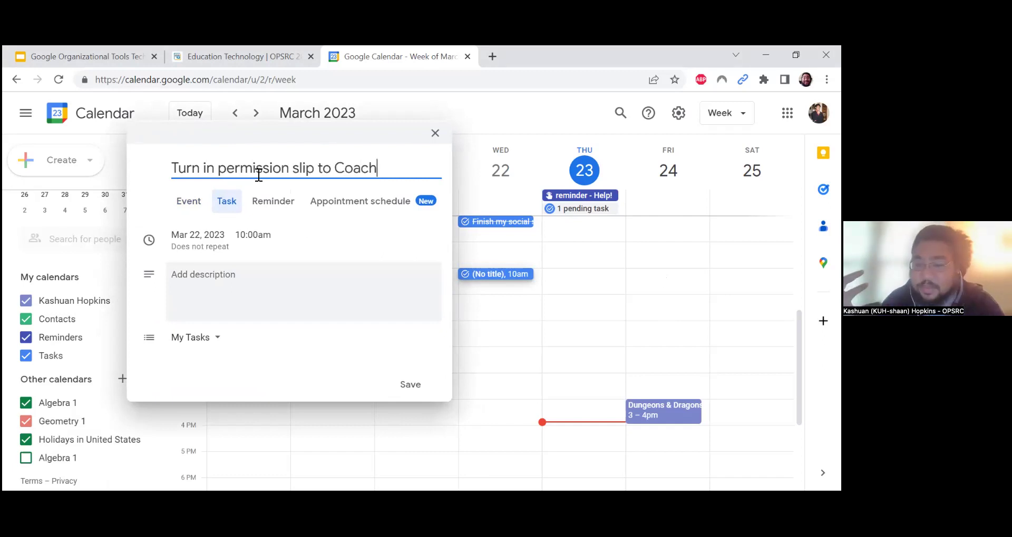
{"action": "left_click", "coordinate": [263, 280]}
{"action": "type", "text": "fdkslfklds"}
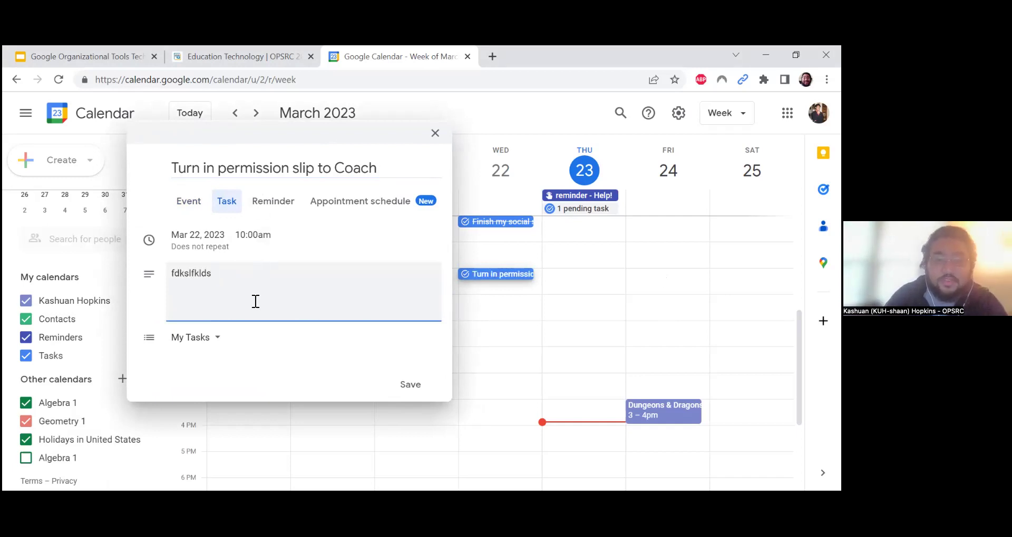
{"action": "left_click", "coordinate": [426, 392]}
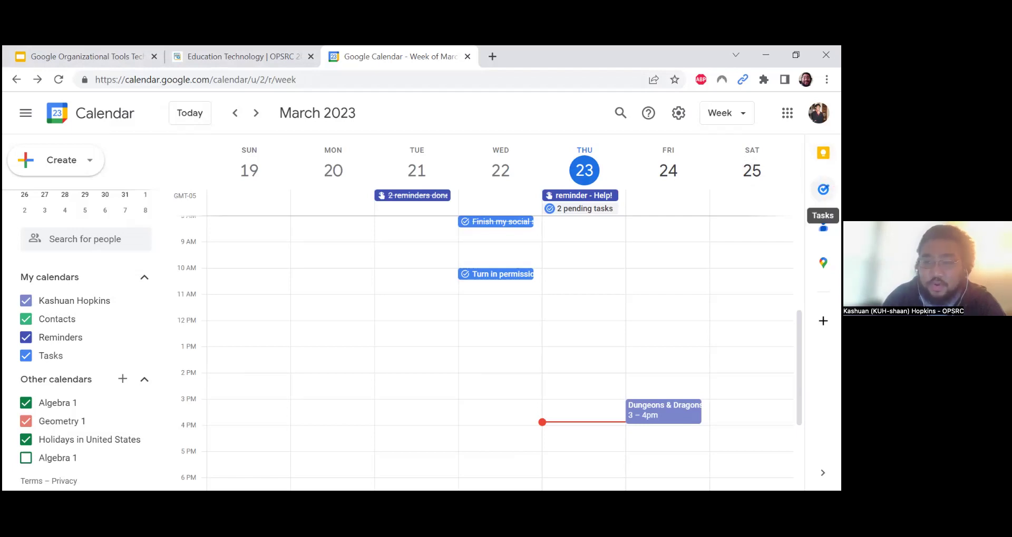
Open the Tasks side panel and star 'Turn in permission slip to Coach'
{"action": "left_click", "coordinate": [823, 189]}
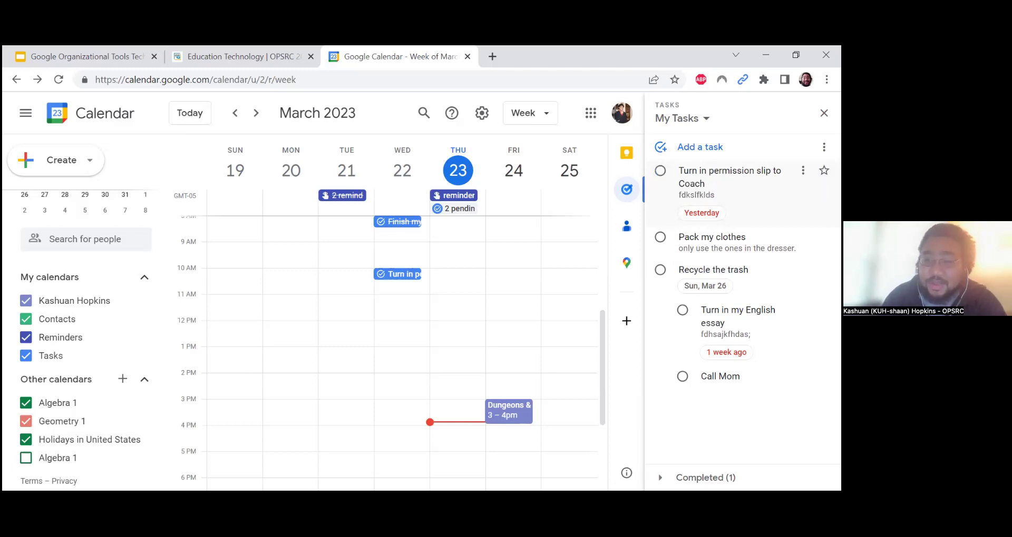
{"action": "left_click", "coordinate": [823, 171]}
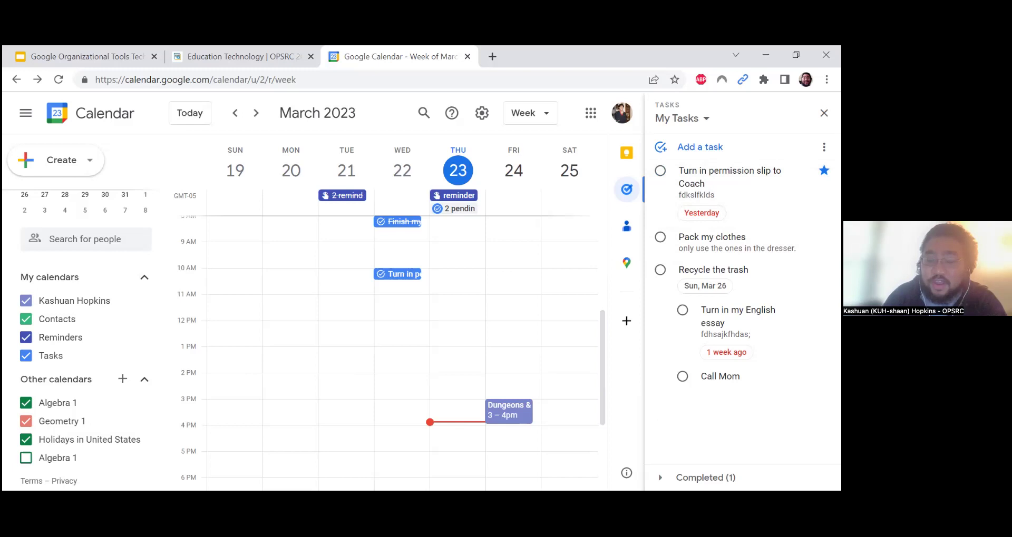
{"action": "left_click", "coordinate": [681, 118]}
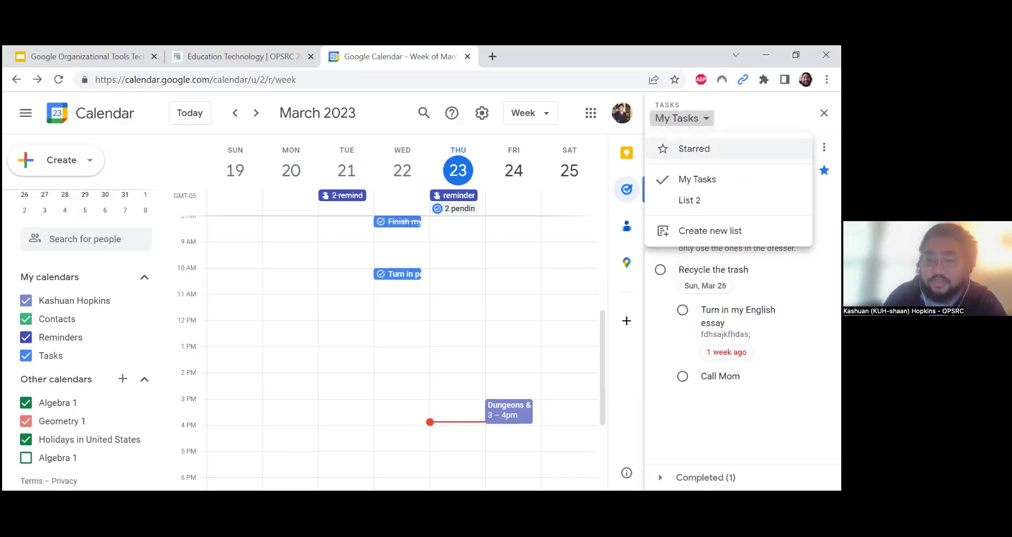
{"action": "left_click", "coordinate": [693, 149]}
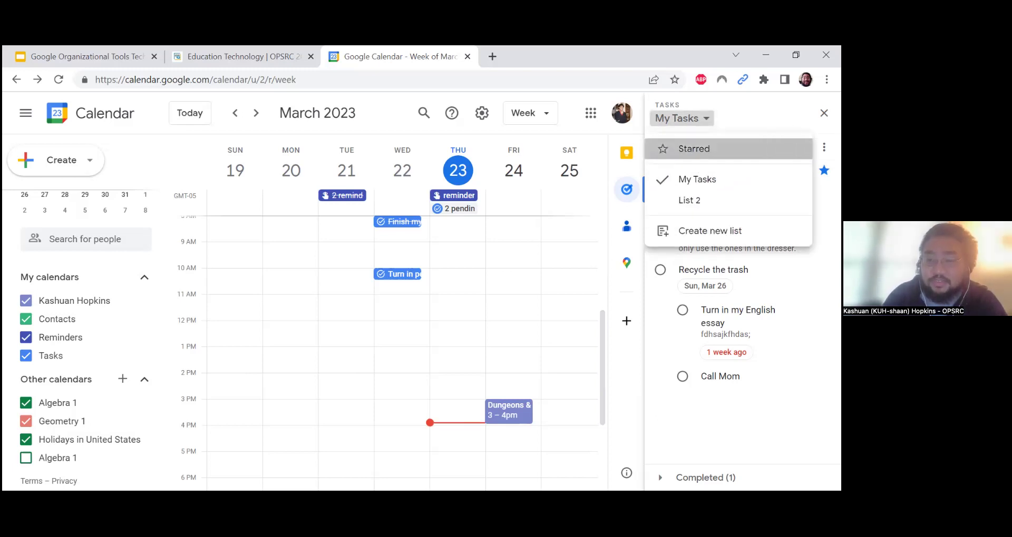
{"action": "left_click", "coordinate": [677, 118]}
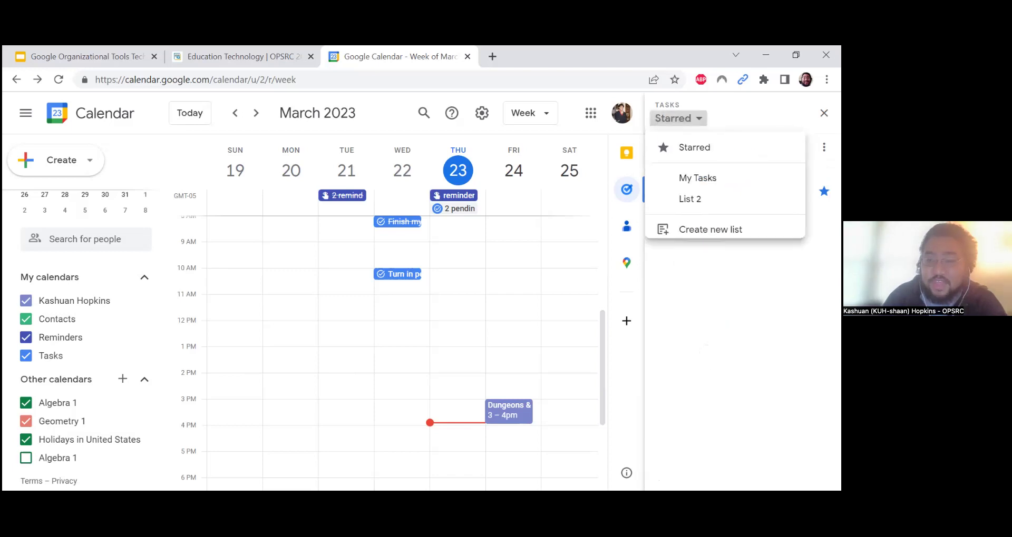
{"action": "left_click", "coordinate": [697, 176]}
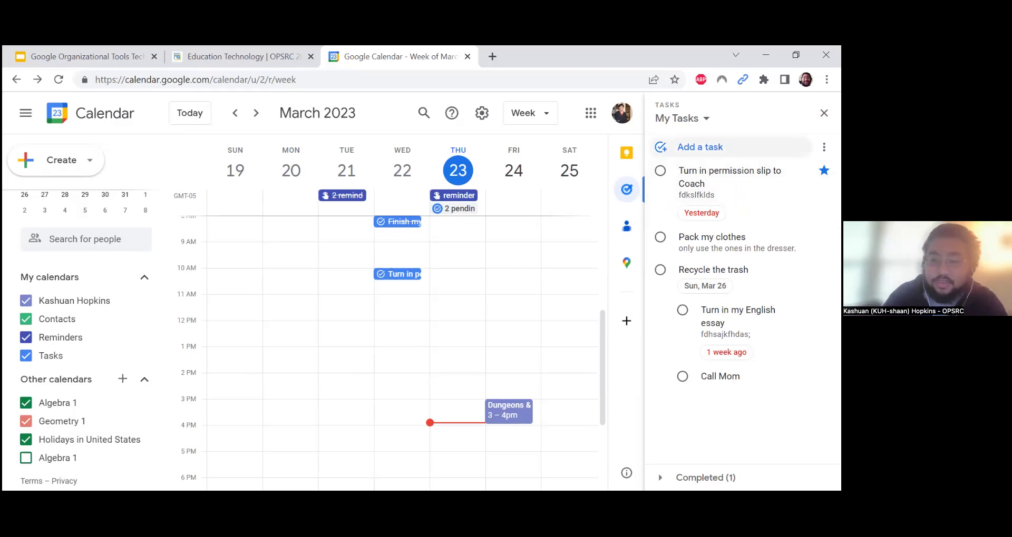
Add task 'Wash the dishes' with details 'the soap is running low', due today 6:00 PM
{"action": "left_click", "coordinate": [700, 147]}
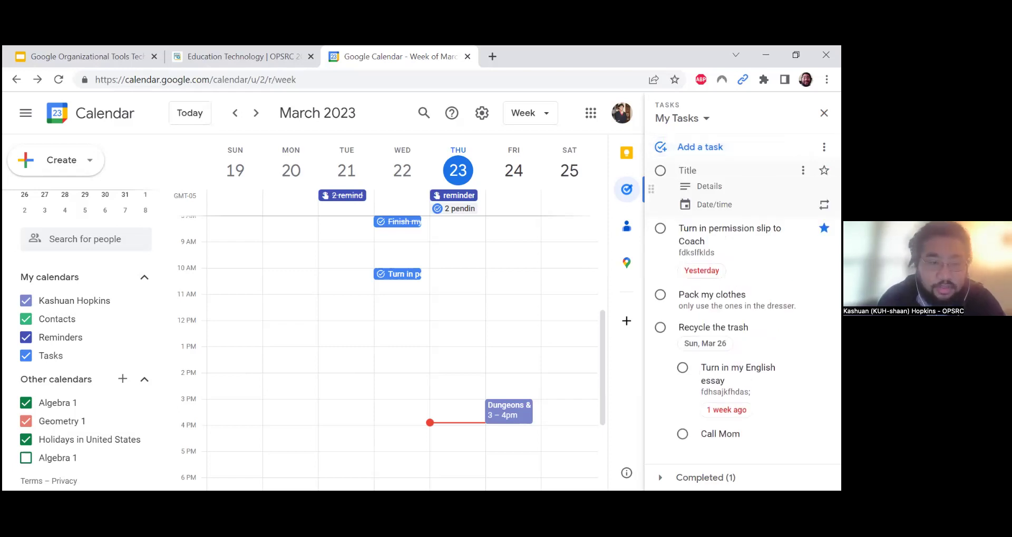
{"action": "type", "text": "Wash the dishes"}
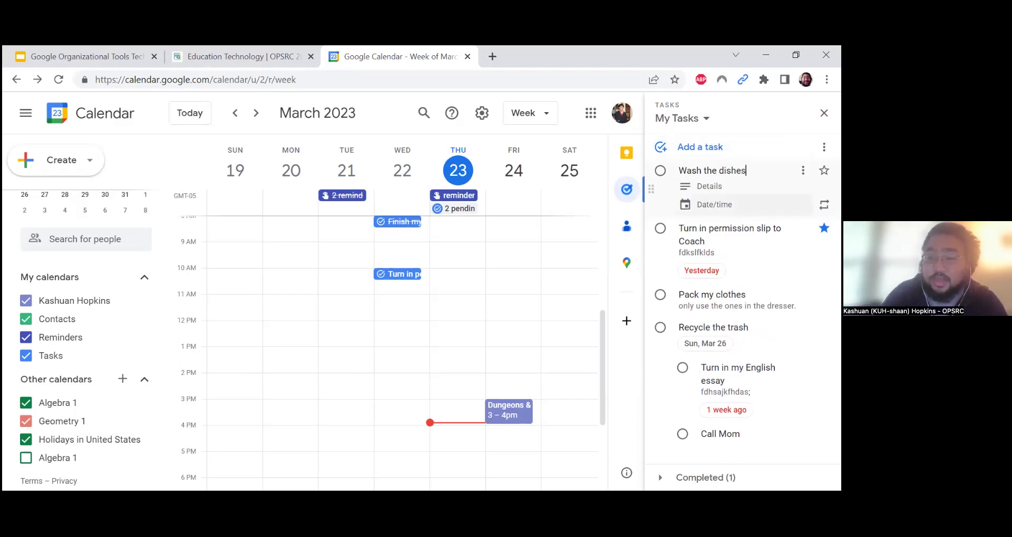
{"action": "left_click", "coordinate": [709, 187]}
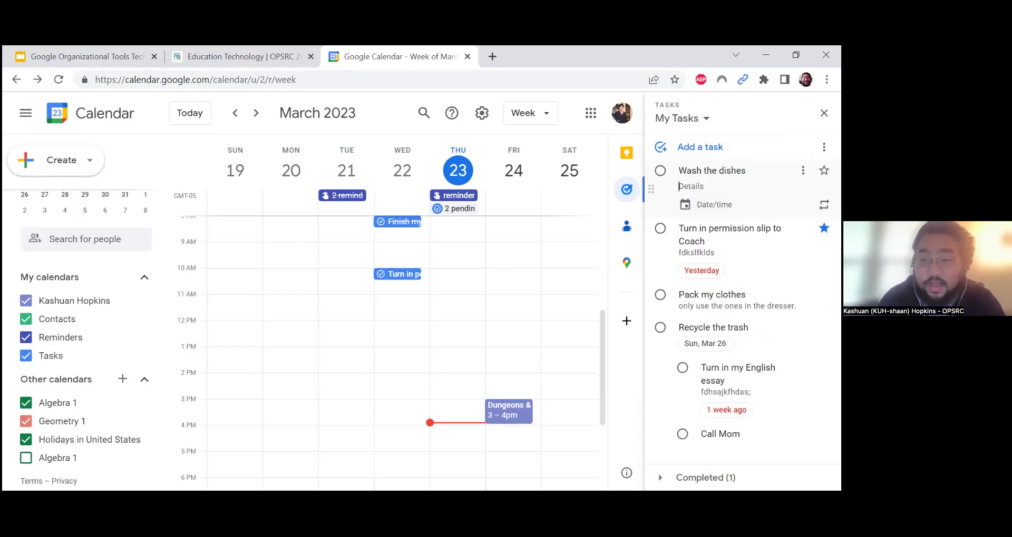
{"action": "type", "text": "the so"}
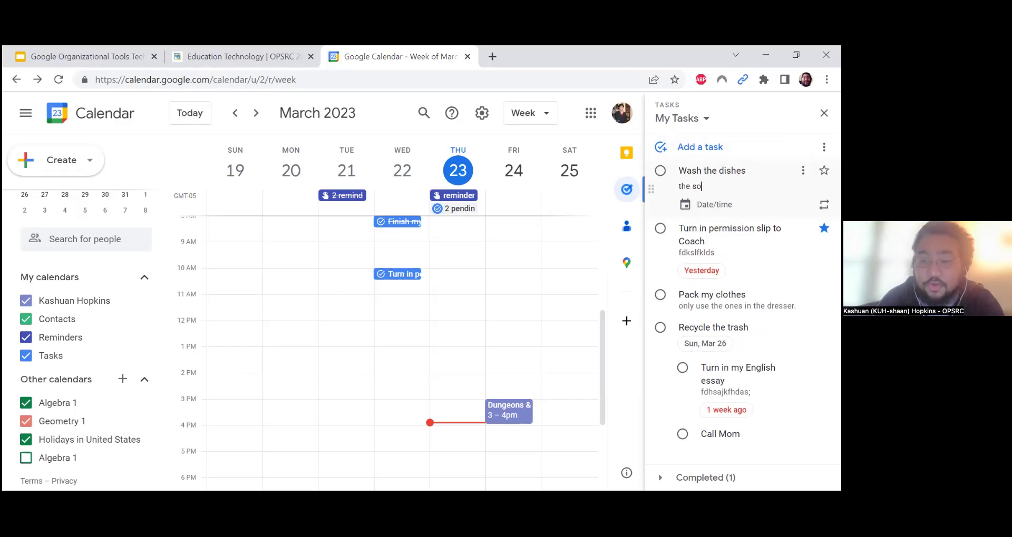
{"action": "type", "text": "ap is running low."}
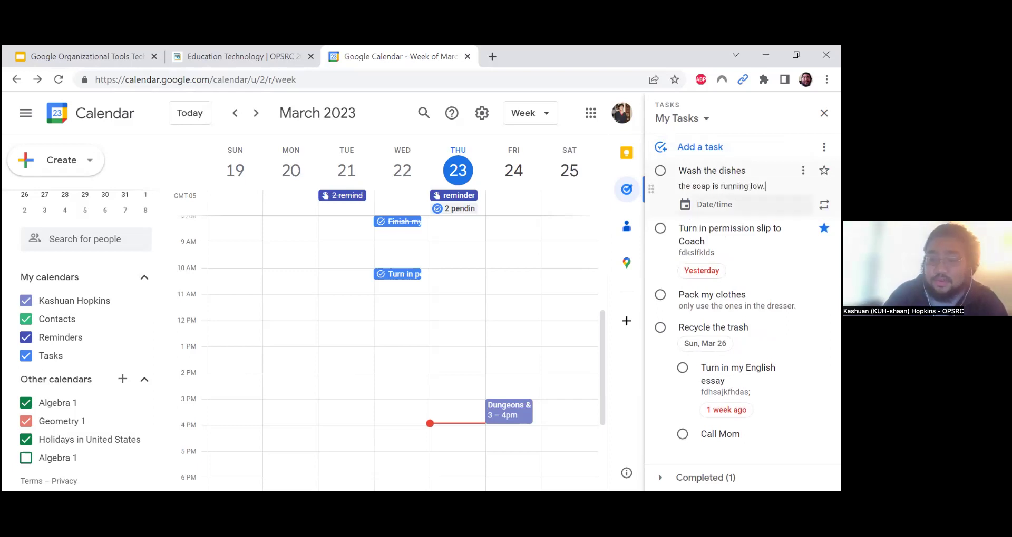
{"action": "left_click", "coordinate": [742, 203]}
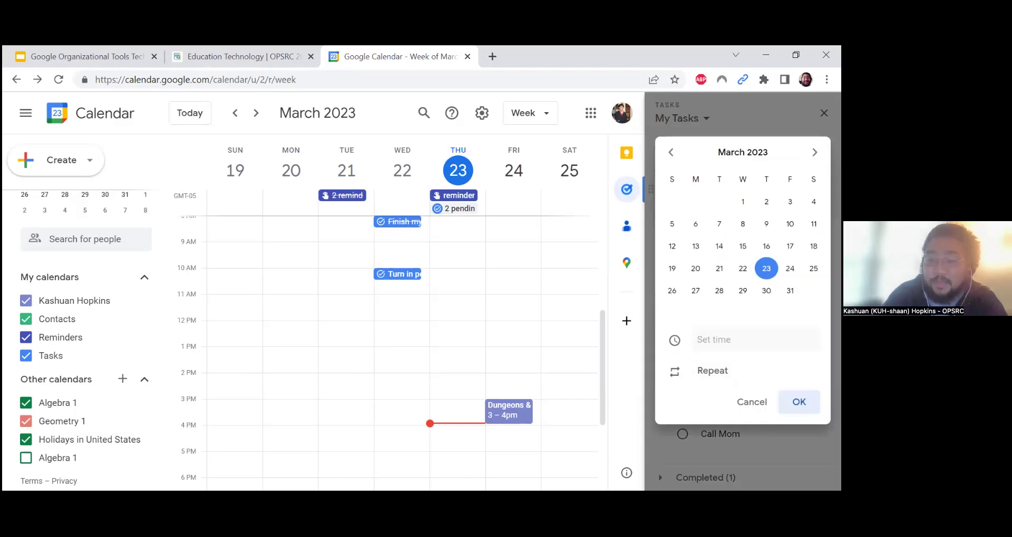
{"action": "left_click", "coordinate": [713, 340]}
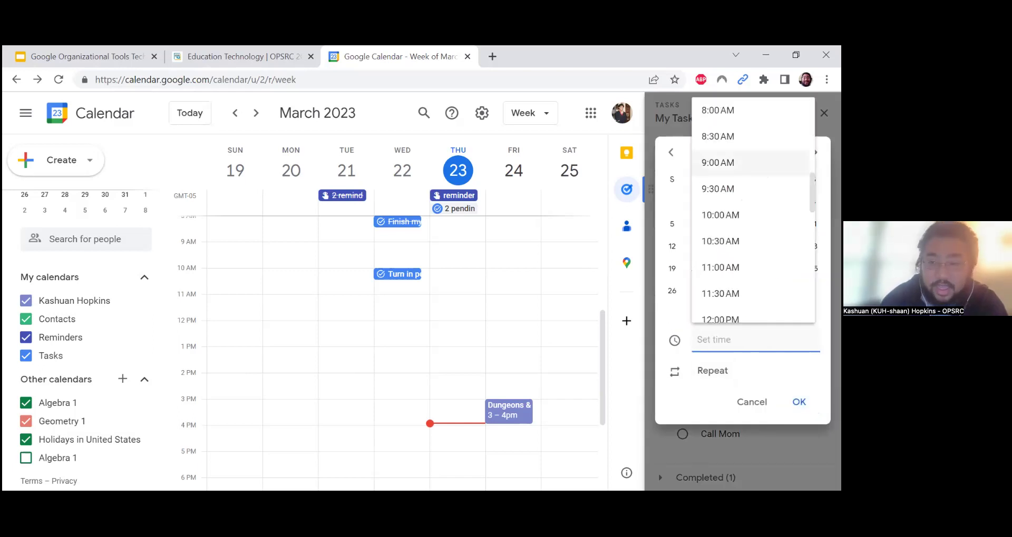
{"action": "scroll", "coordinate": [754, 211], "scroll_direction": "down", "scroll_amount": 3}
{"action": "scroll", "coordinate": [754, 221], "scroll_direction": "down", "scroll_amount": 4}
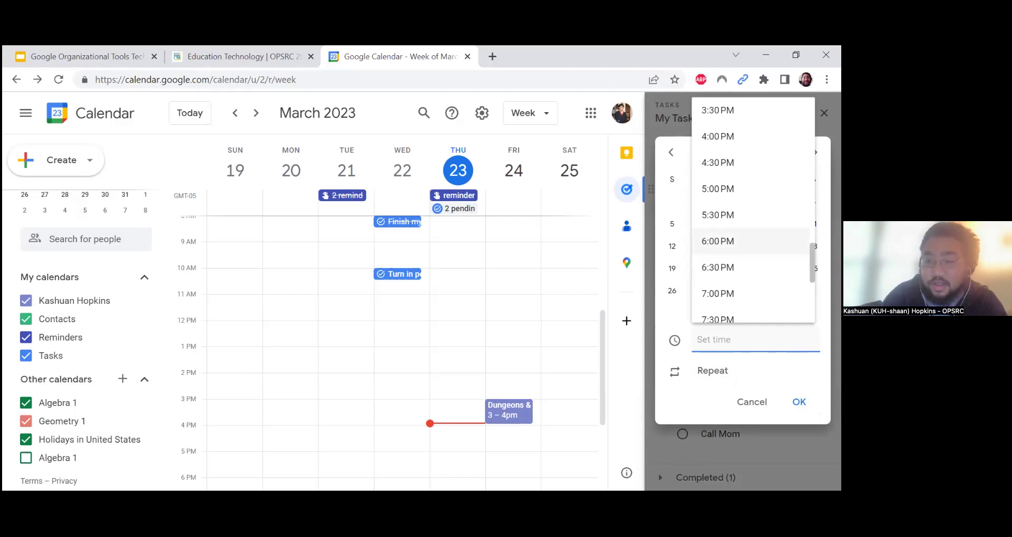
{"action": "left_click", "coordinate": [720, 240]}
{"action": "key", "text": "Return"}
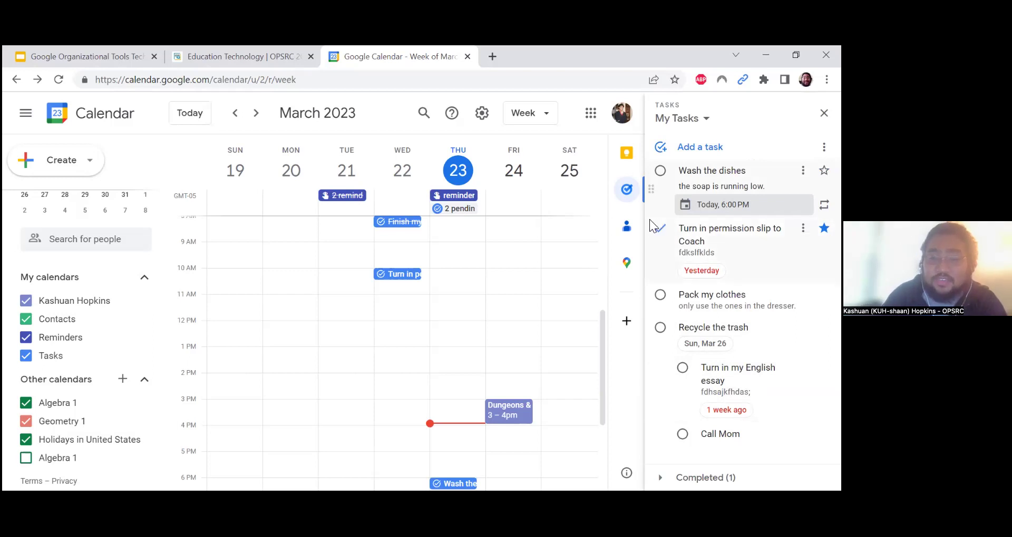
Mark Thursday's pending 'Turn in my English essay' task complete and close the list
{"action": "left_click", "coordinate": [459, 209]}
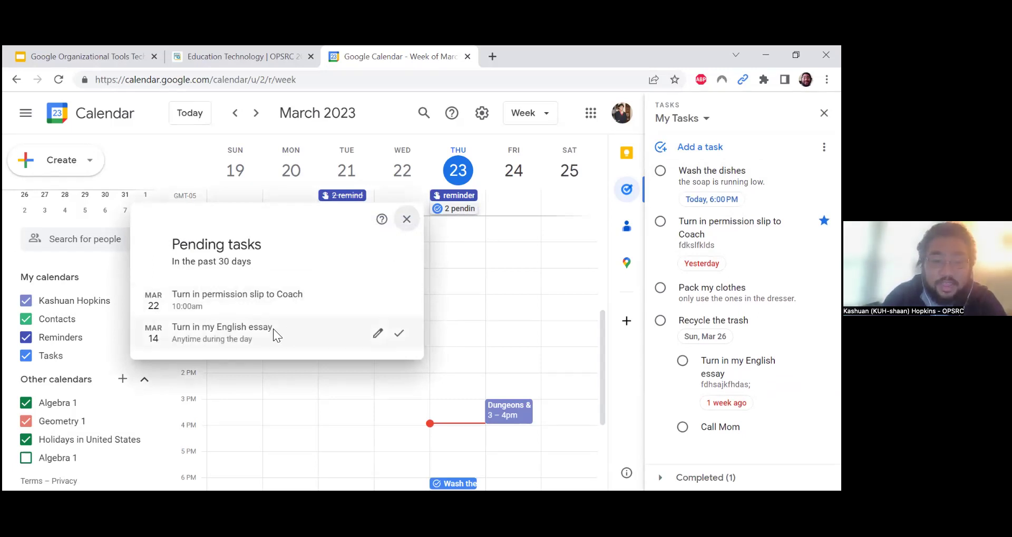
{"action": "left_click", "coordinate": [403, 333]}
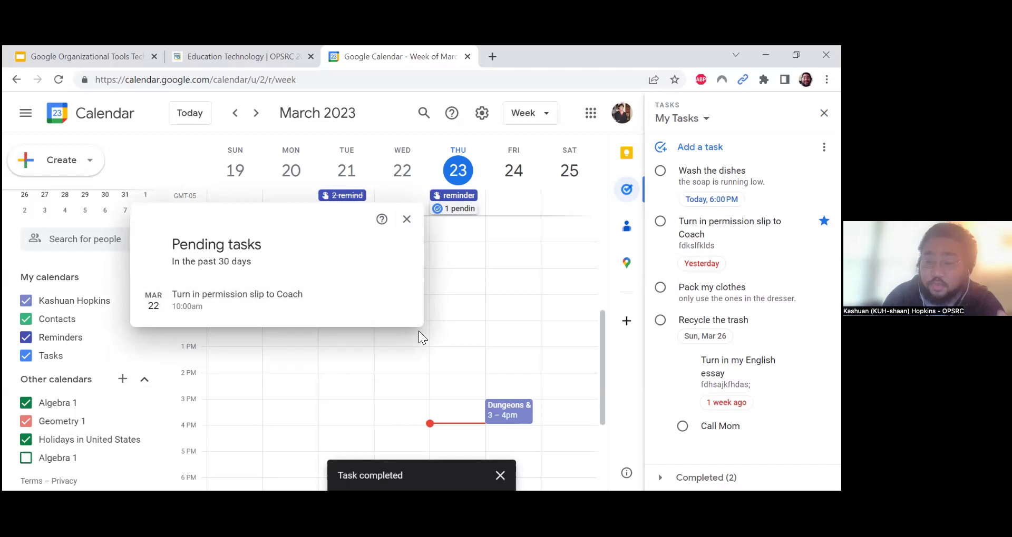
{"action": "left_click", "coordinate": [406, 219]}
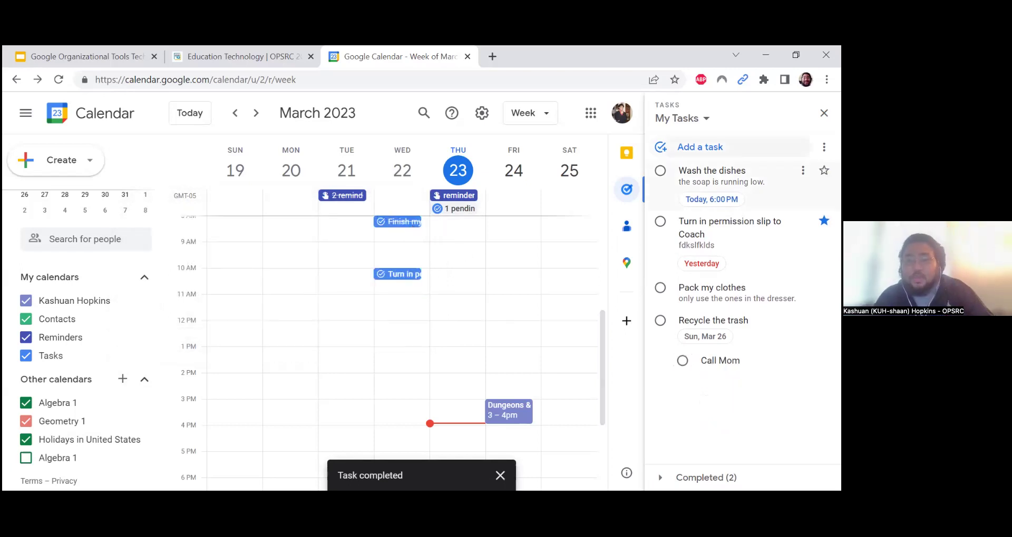
Open the options for the 'Wash the dishes' task in the Tasks panel
{"action": "left_click", "coordinate": [711, 170]}
{"action": "left_click", "coordinate": [713, 171]}
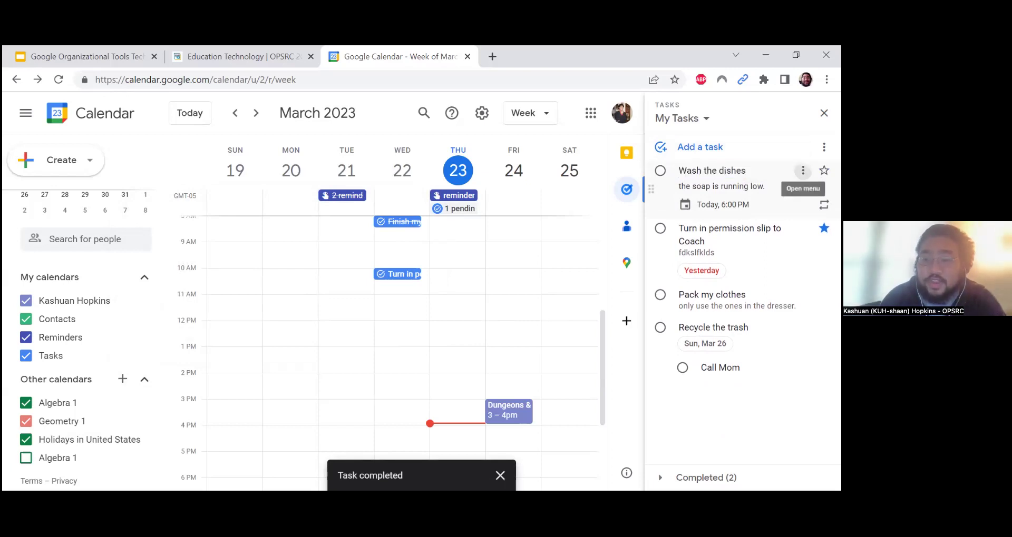
{"action": "left_click", "coordinate": [803, 170]}
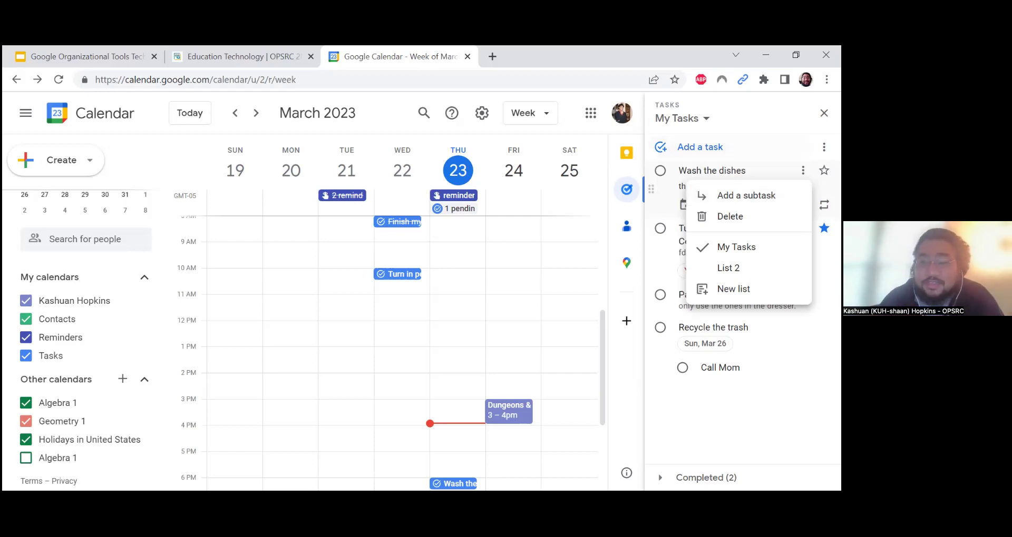
Add the subtask 'fkldsaf' under Wash the dishes and expand the Completed tasks list
{"action": "key", "text": "Escape"}
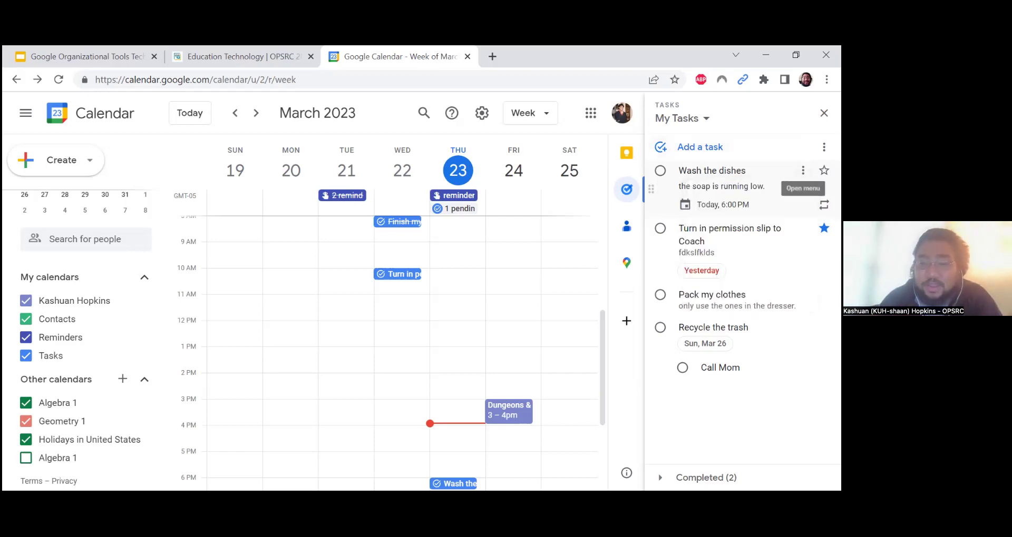
{"action": "left_click", "coordinate": [803, 170]}
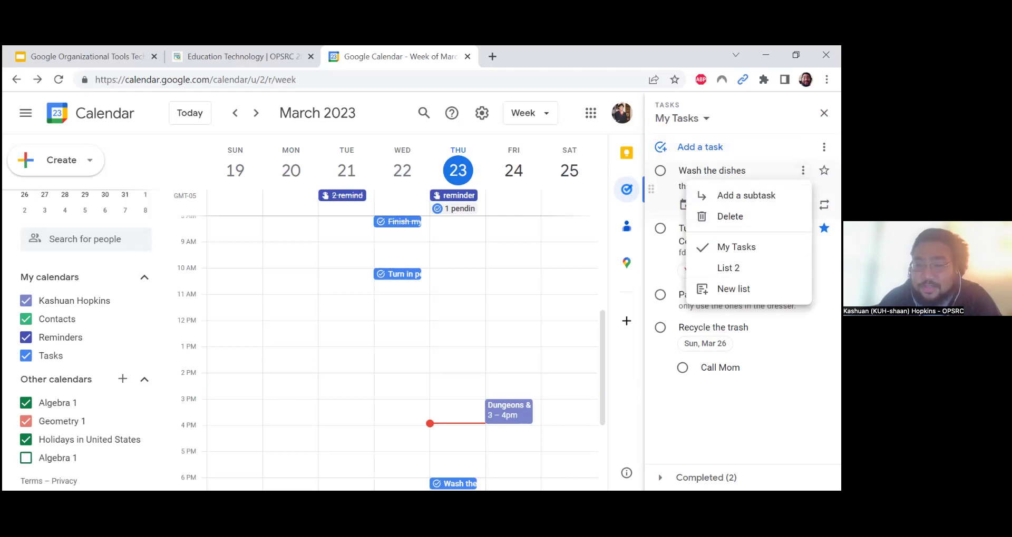
{"action": "left_click", "coordinate": [746, 195]}
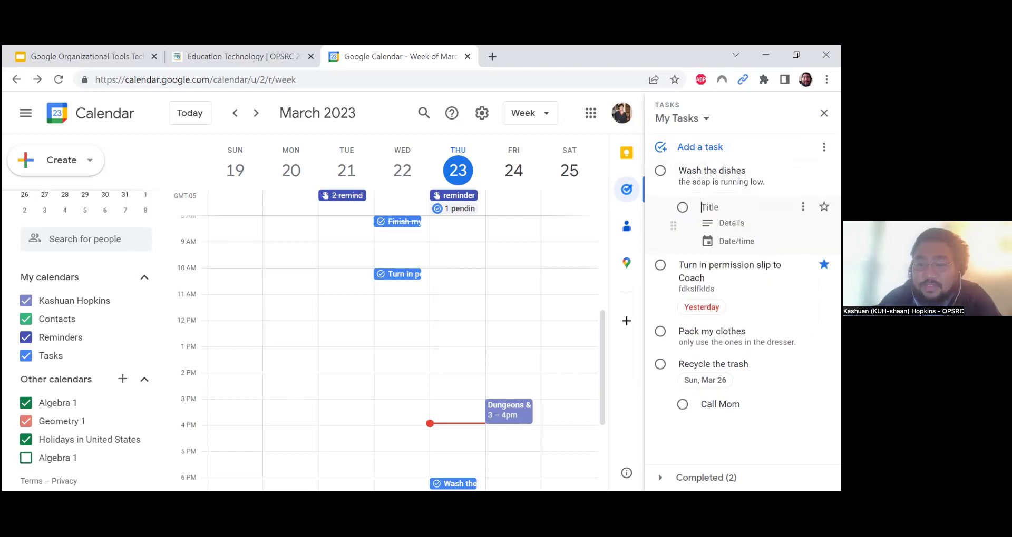
{"action": "type", "text": "fkldsaf"}
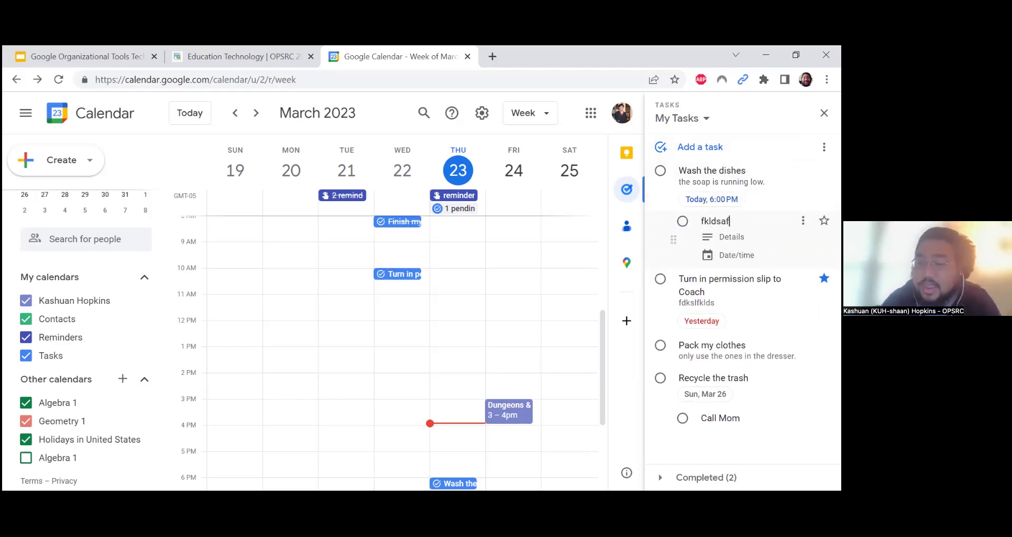
{"action": "left_click", "coordinate": [673, 235]}
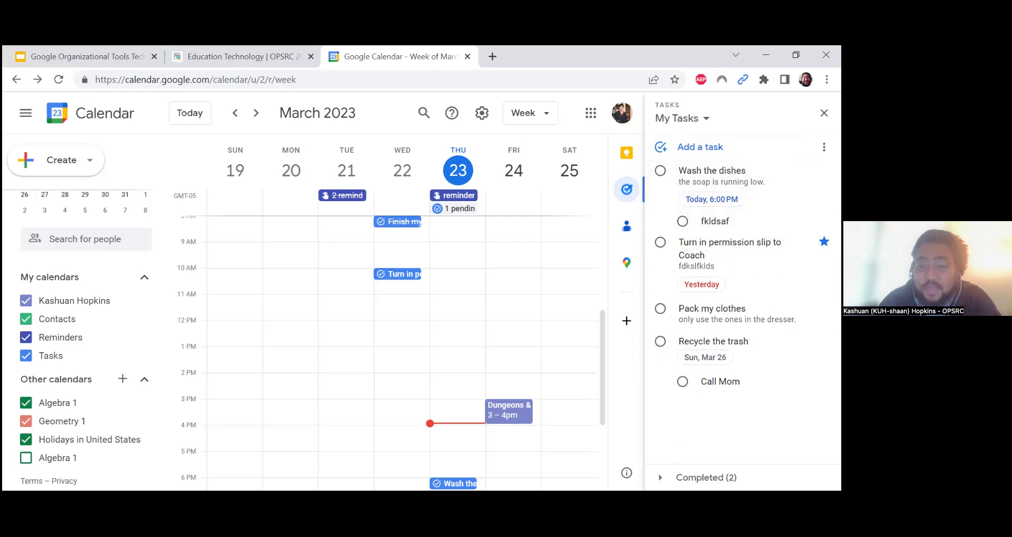
{"action": "left_click", "coordinate": [706, 478]}
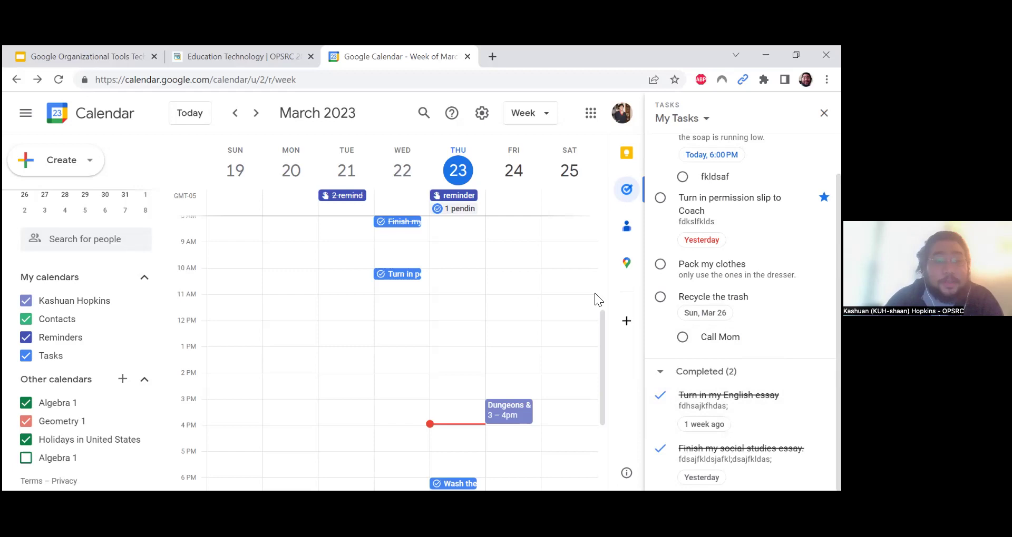
Switch to the presentation and show slide 10, Google Tasks Overview
{"action": "left_click", "coordinate": [116, 47]}
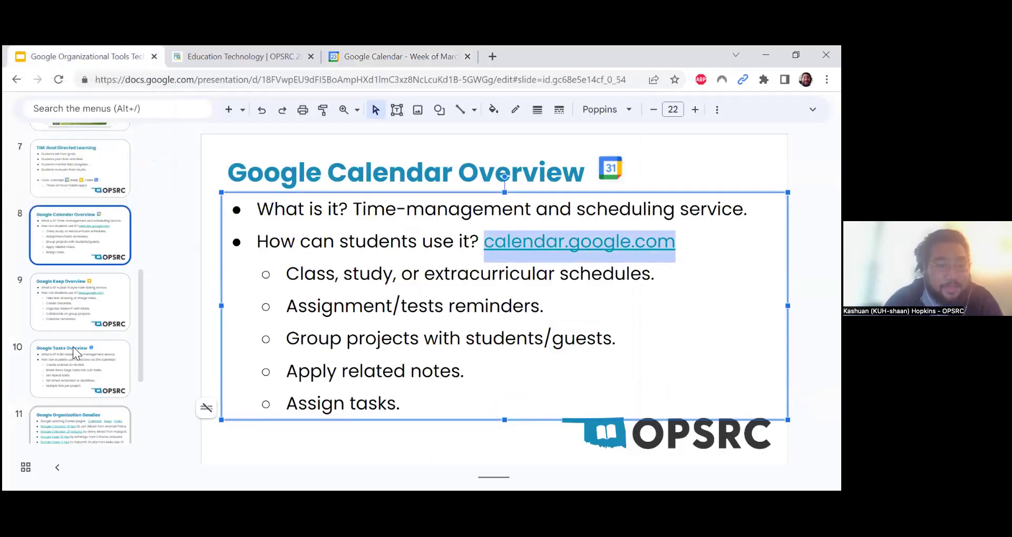
{"action": "left_click", "coordinate": [86, 367]}
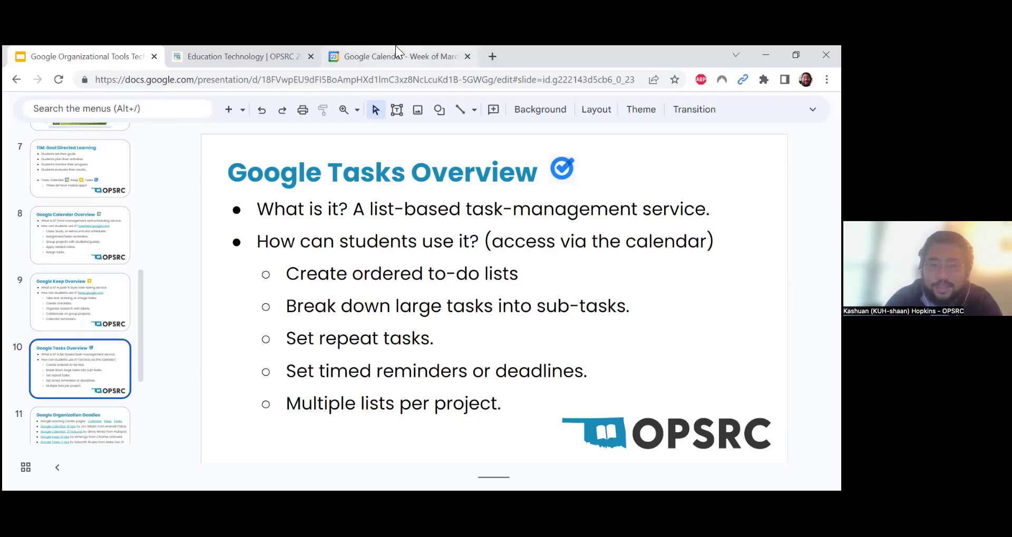
{"action": "mouse_move", "coordinate": [396, 45]}
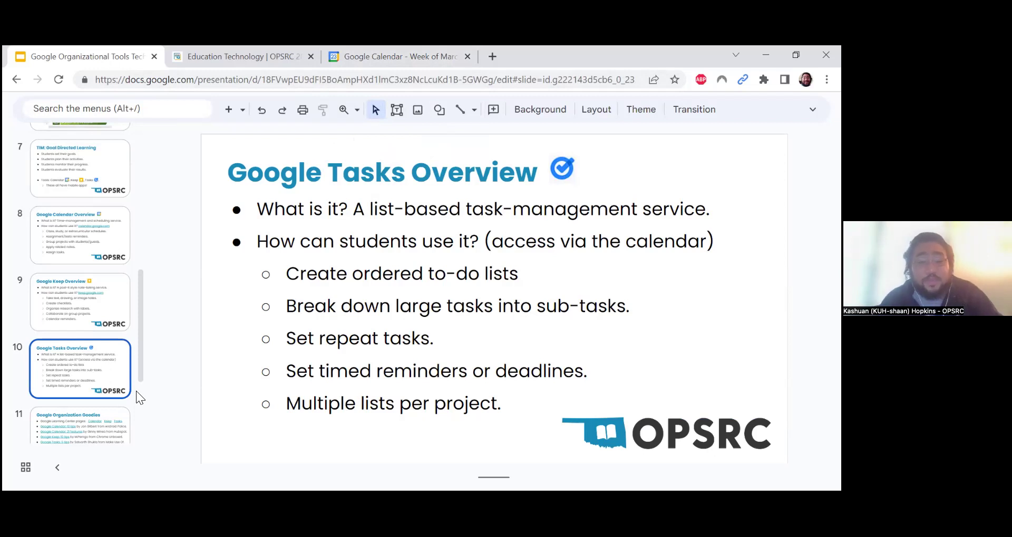
Return to the calendar and view Wash the dishes' due date without changing it
{"action": "left_click", "coordinate": [351, 46]}
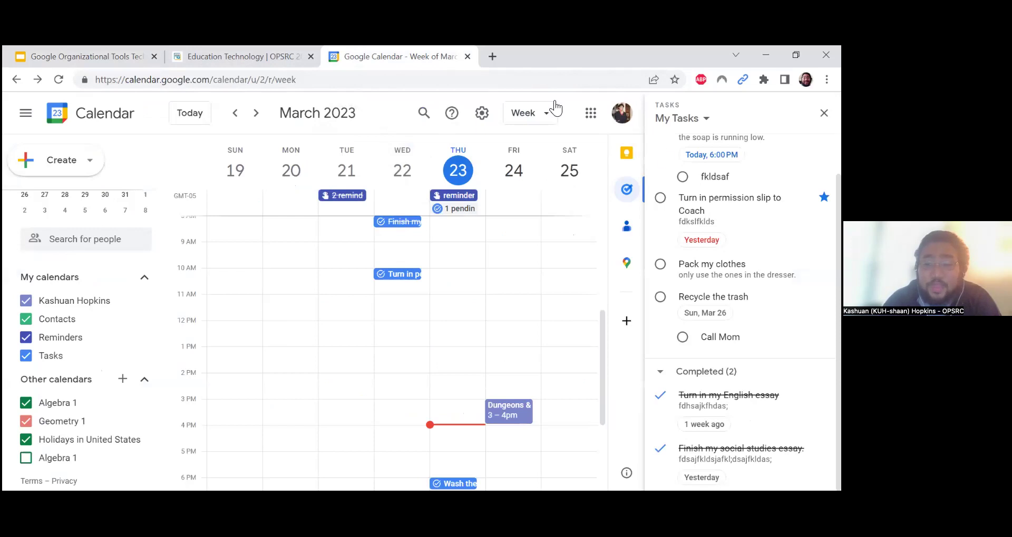
{"action": "scroll", "coordinate": [740, 203], "scroll_direction": "up", "scroll_amount": 1}
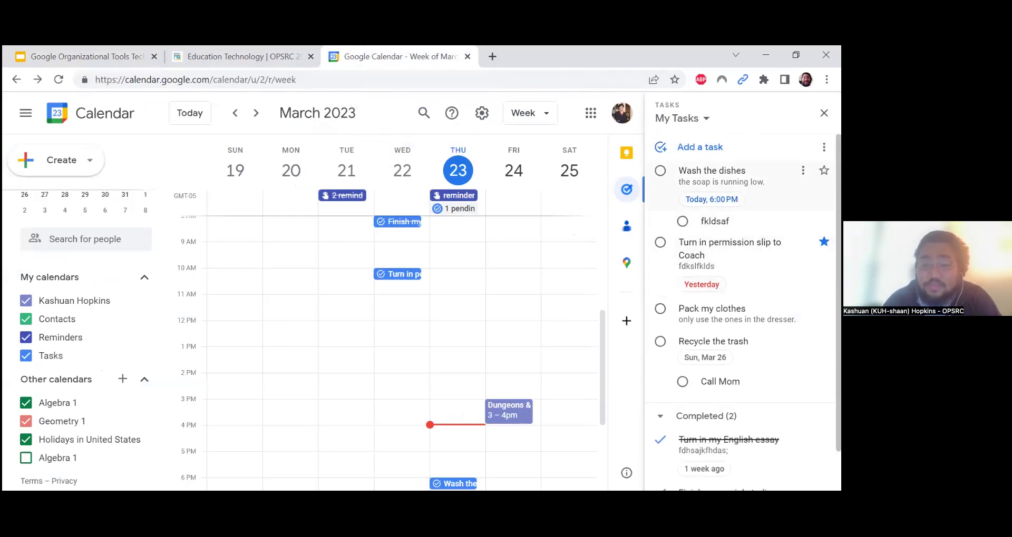
{"action": "left_click", "coordinate": [802, 171]}
{"action": "left_click", "coordinate": [759, 171]}
{"action": "left_click", "coordinate": [719, 182]}
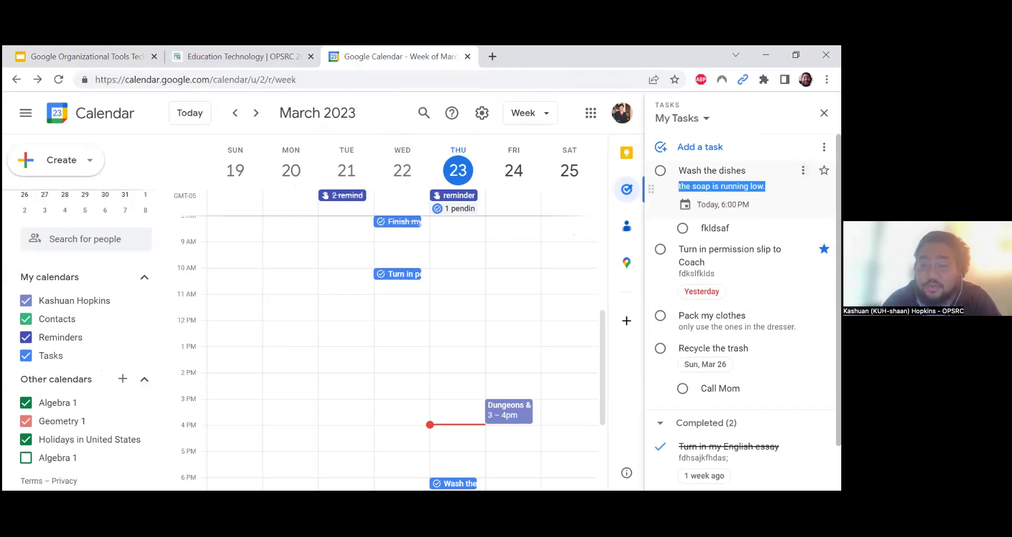
{"action": "left_click", "coordinate": [722, 204]}
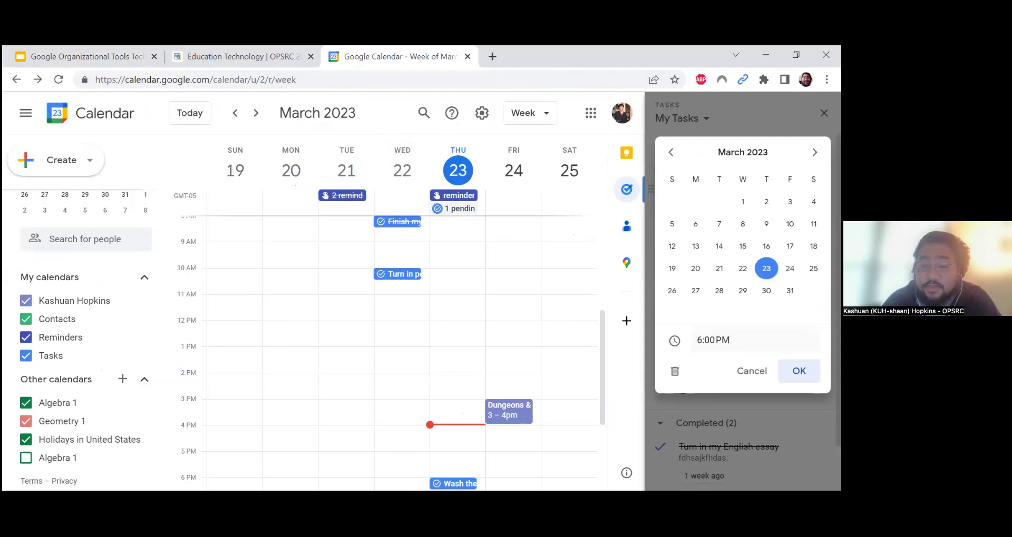
{"action": "left_click", "coordinate": [751, 369]}
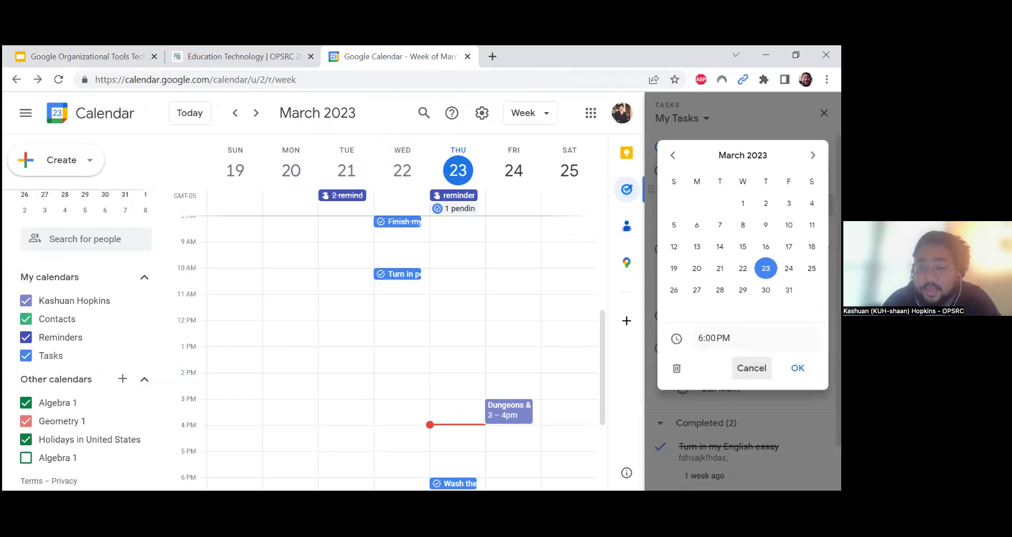
Dismiss the fkldsaf subtask options and bring up the whole task list's options
{"action": "left_click", "coordinate": [803, 228]}
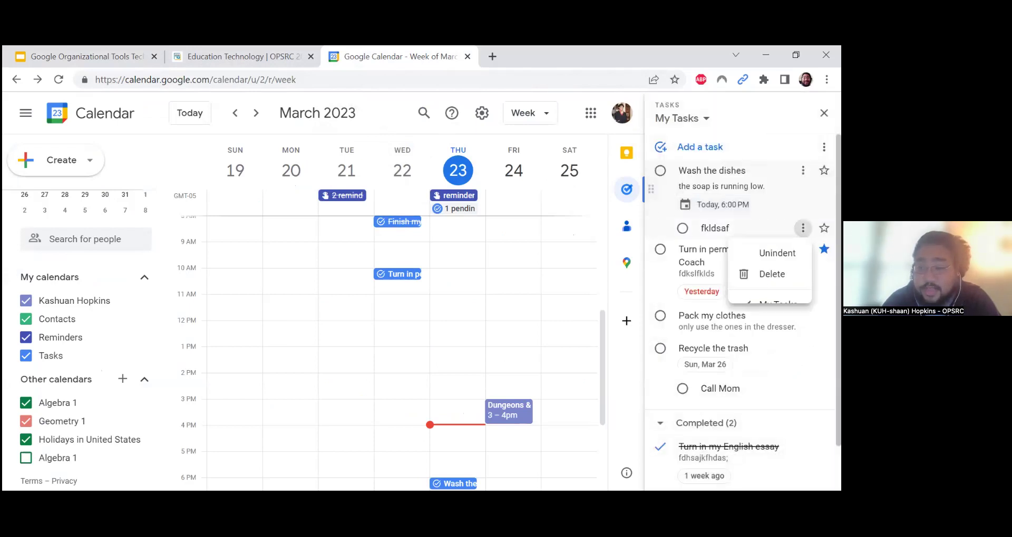
{"action": "left_click", "coordinate": [802, 226]}
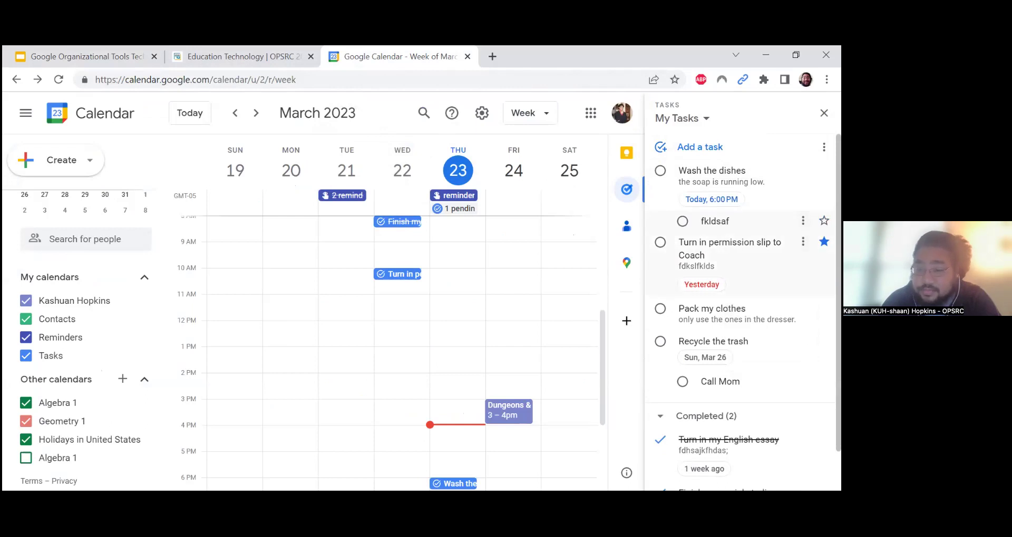
{"action": "scroll", "coordinate": [738, 248], "scroll_direction": "down", "scroll_amount": 2}
{"action": "scroll", "coordinate": [737, 180], "scroll_direction": "up", "scroll_amount": 2}
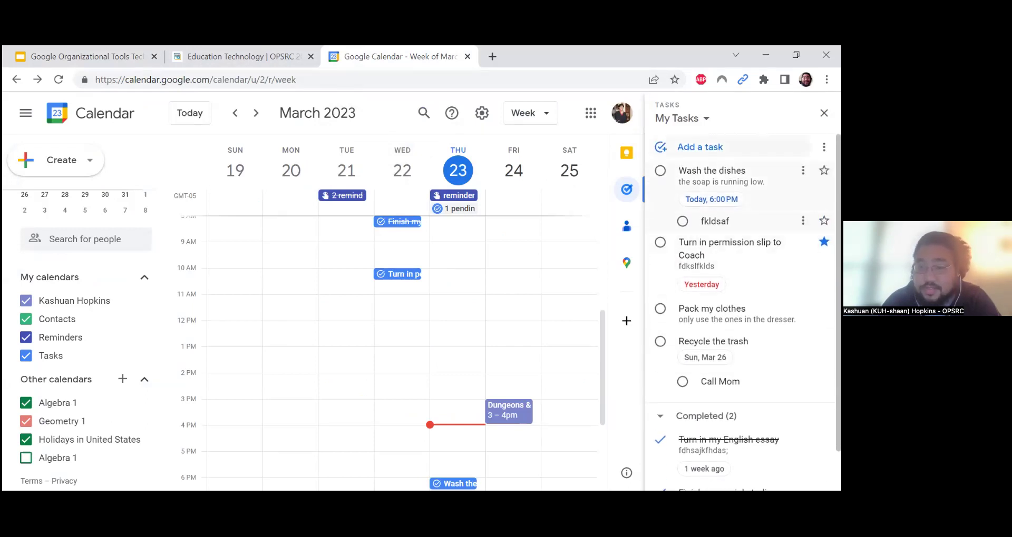
{"action": "left_click", "coordinate": [824, 147]}
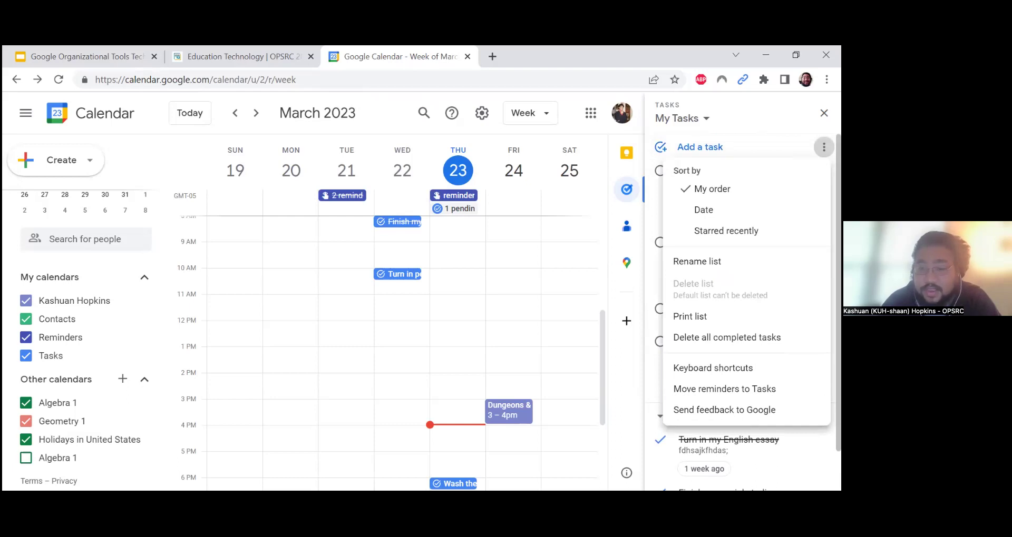
Move Pack my clothes to the top above Wash the dishes, then sort the list by date
{"action": "left_click", "coordinate": [823, 147]}
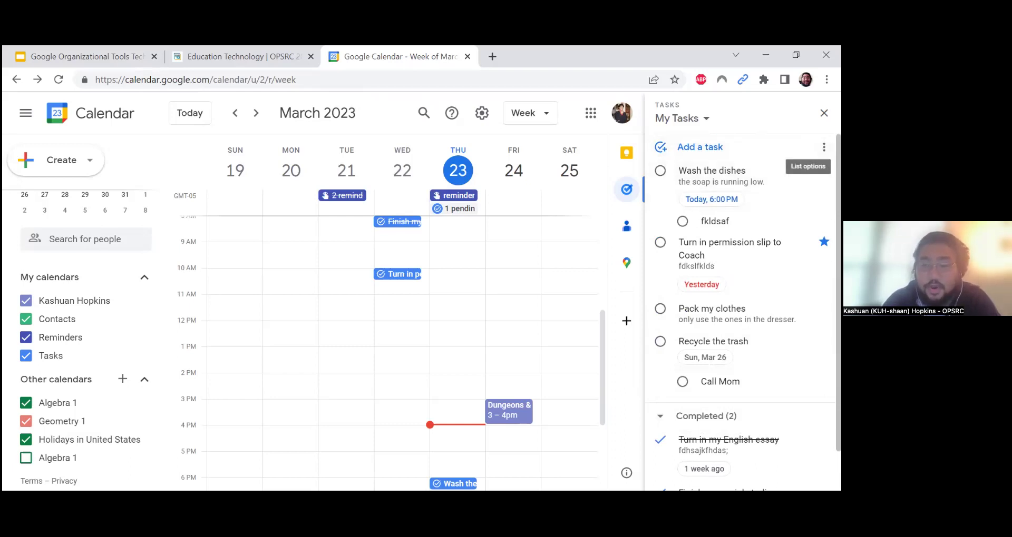
{"action": "left_click", "coordinate": [823, 147]}
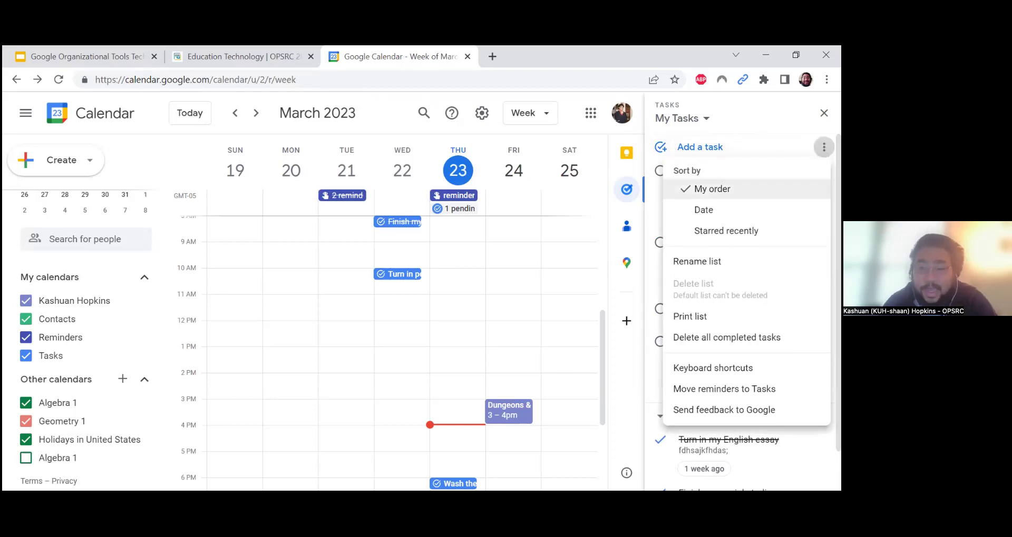
{"action": "left_click", "coordinate": [712, 189]}
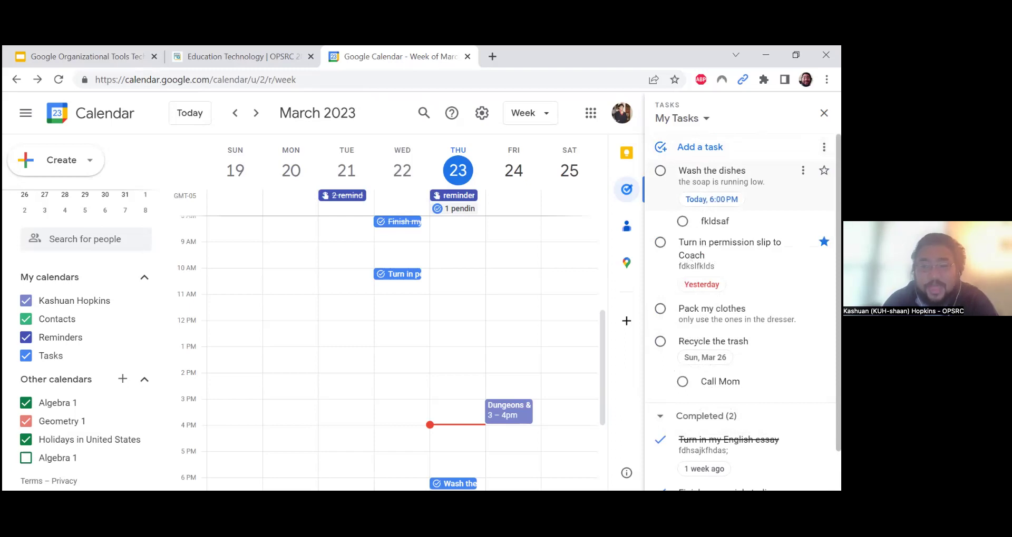
{"action": "left_click_drag", "start_coordinate": [711, 182], "coordinate": [711, 271]}
{"action": "left_click_drag", "start_coordinate": [712, 237], "coordinate": [711, 171]}
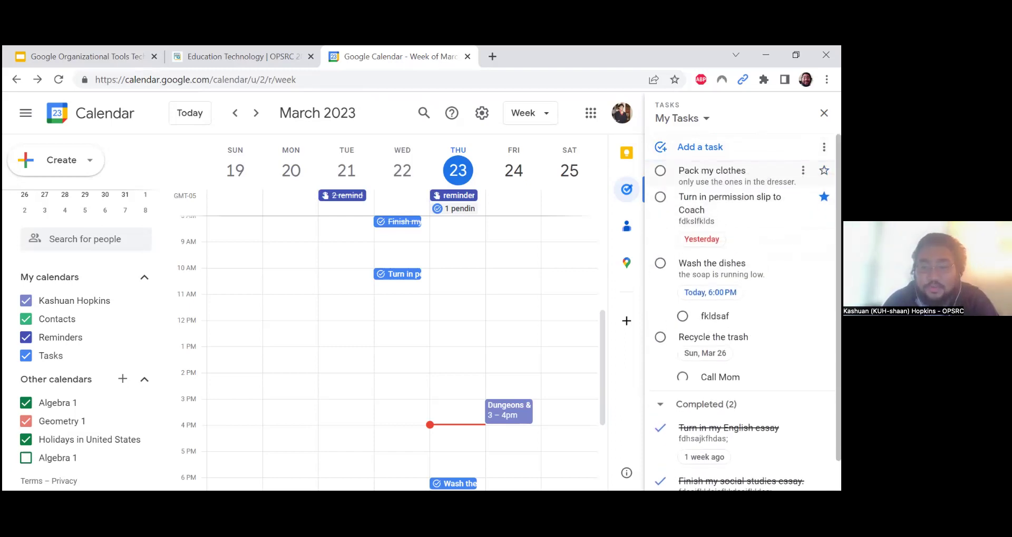
{"action": "left_click", "coordinate": [824, 147]}
{"action": "left_click", "coordinate": [711, 210]}
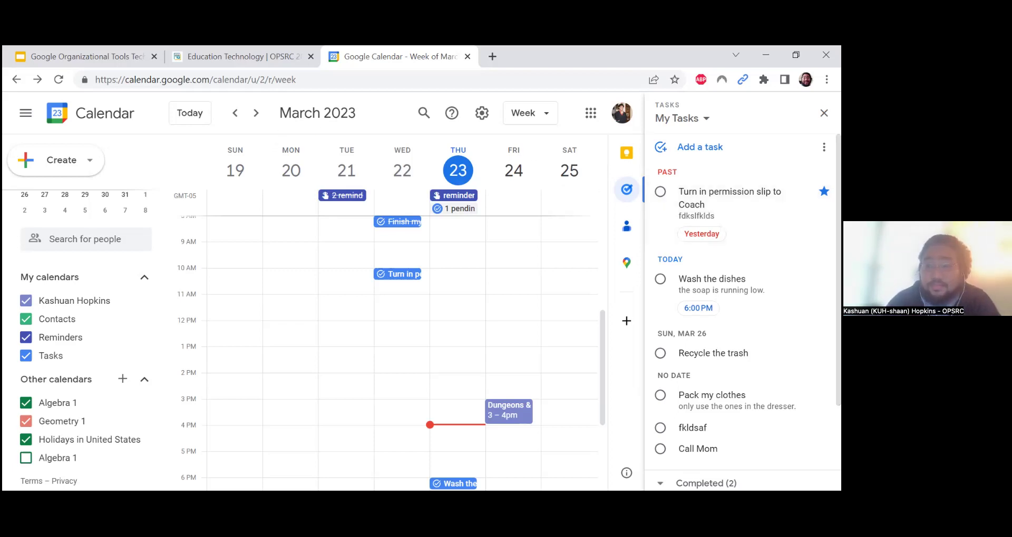
Close the Tasks panel, view slide 9 (Google Keep Overview), and return to the calendar
{"action": "left_click", "coordinate": [824, 113]}
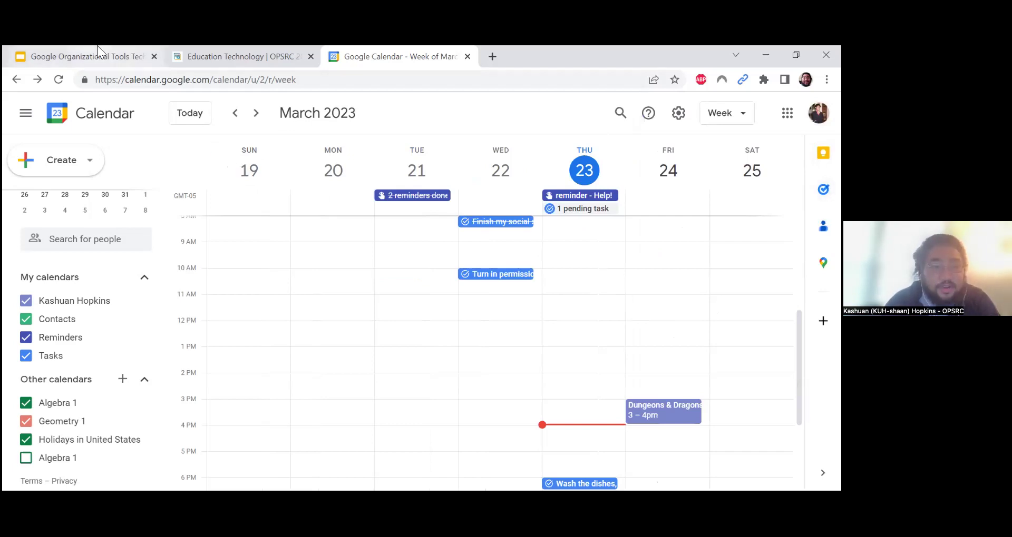
{"action": "mouse_move", "coordinate": [95, 45]}
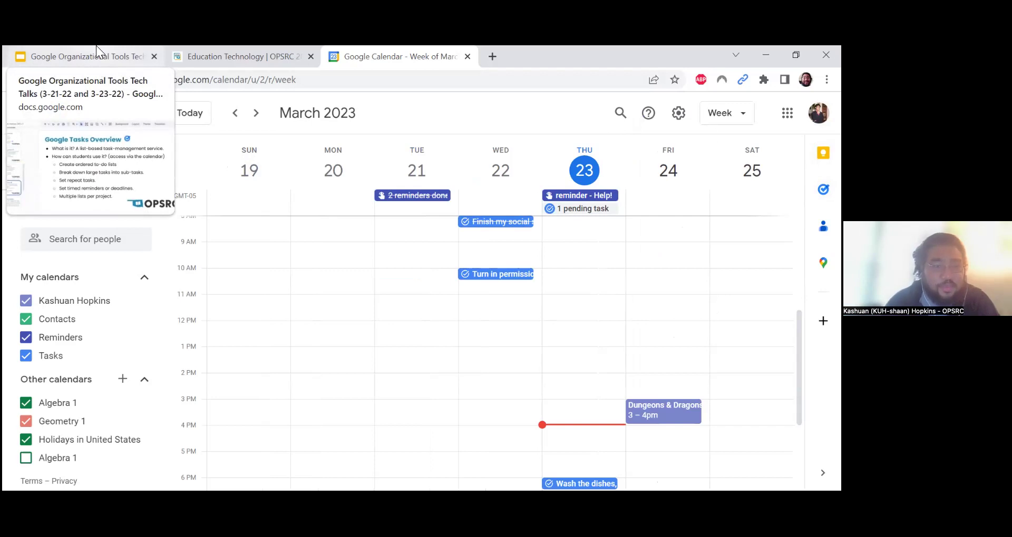
{"action": "left_click", "coordinate": [96, 45]}
{"action": "left_click", "coordinate": [100, 305]}
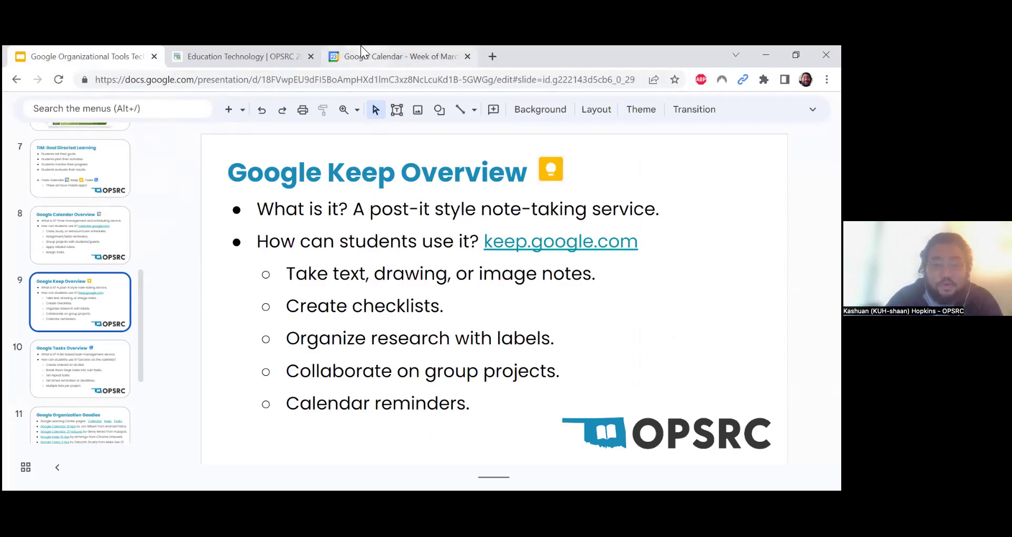
{"action": "mouse_move", "coordinate": [365, 46]}
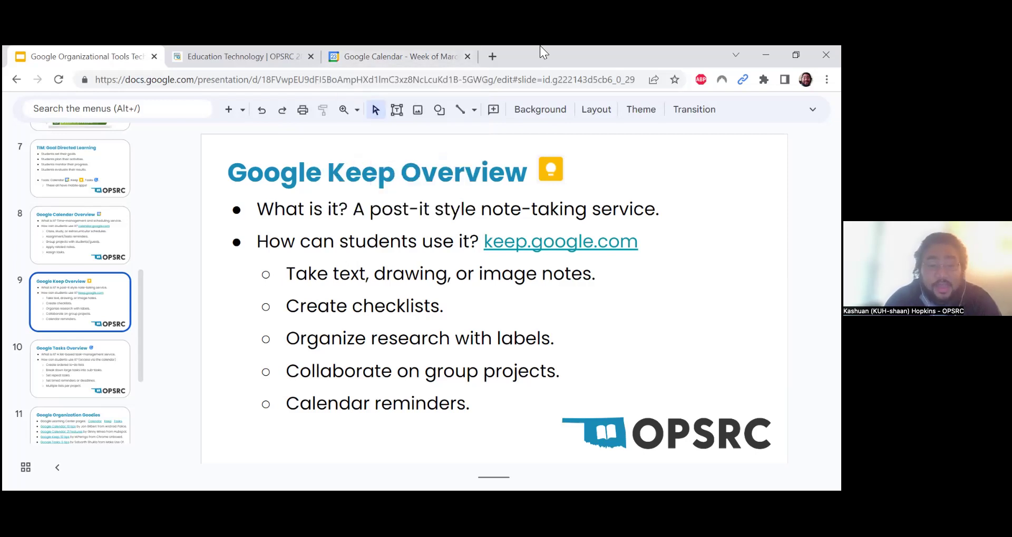
{"action": "left_click", "coordinate": [419, 50]}
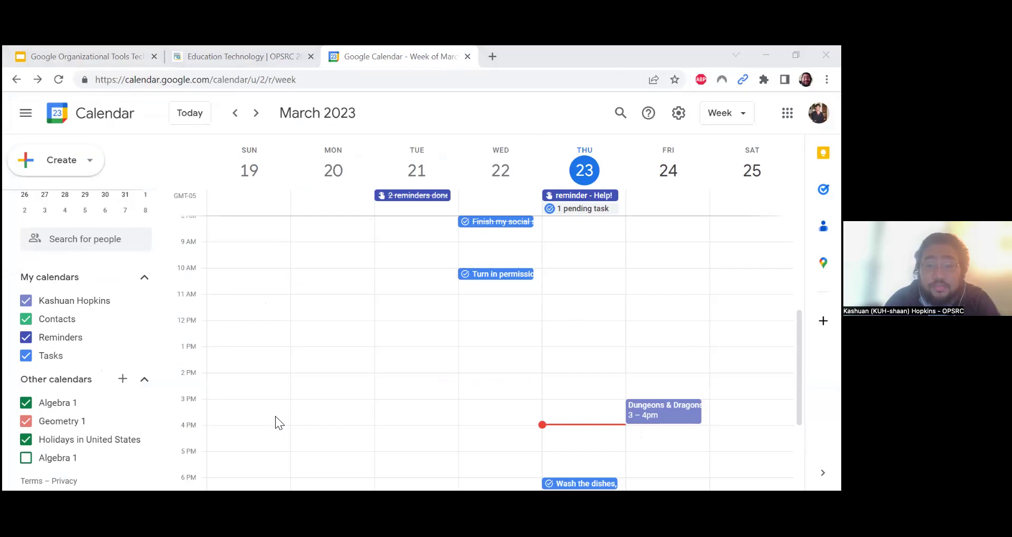
Open the Google Keep side panel and start a new note
{"action": "left_click", "coordinate": [574, 46]}
{"action": "left_click", "coordinate": [823, 153]}
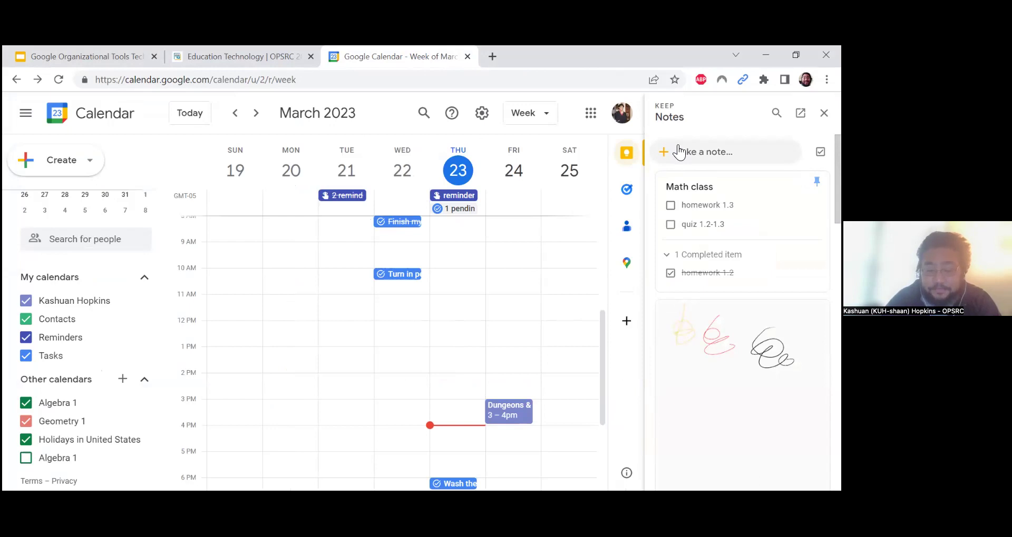
{"action": "left_click", "coordinate": [678, 151]}
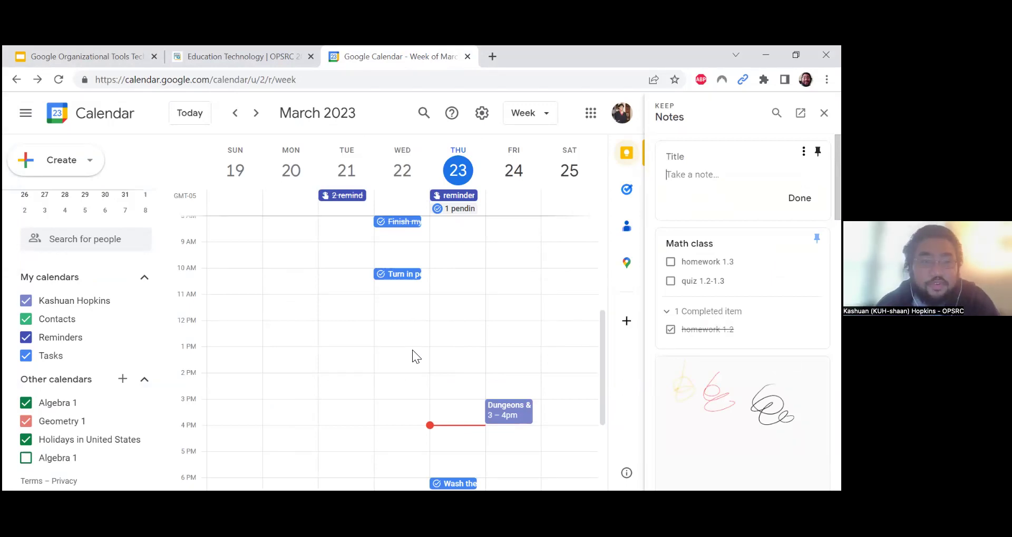
Write 'OPSRC Tech Talks' with lines -Calendar, -Keep and -Tasks, then save the note
{"action": "type", "text": "OP"}
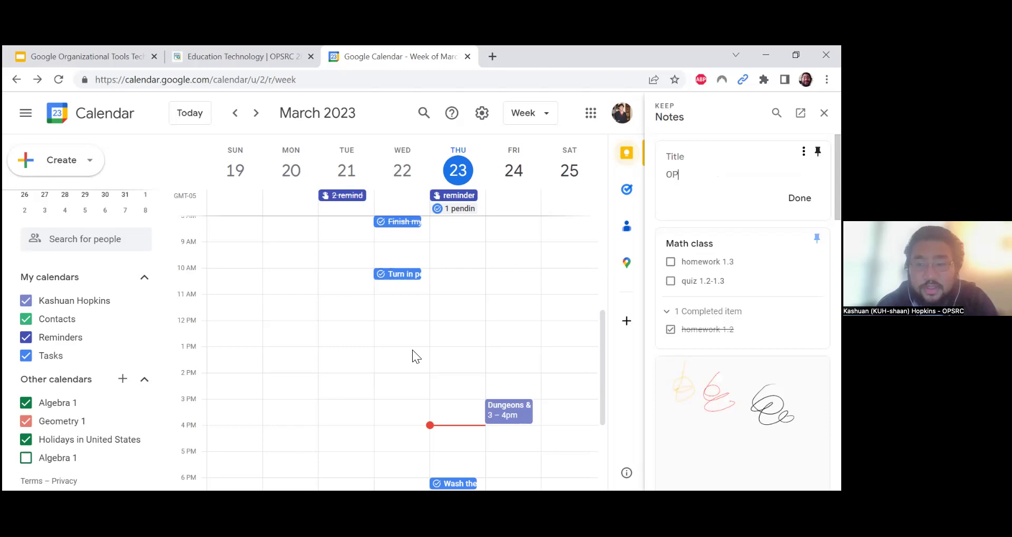
{"action": "type", "text": "SRC Tech Talk"}
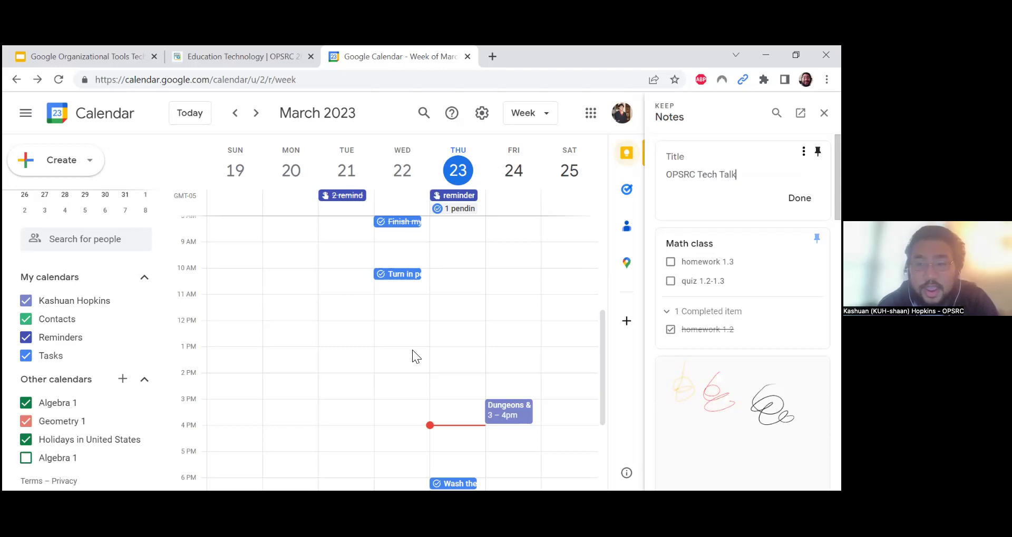
{"action": "type", "text": "s"}
{"action": "key", "text": "Return"}
{"action": "type", "text": "-C"}
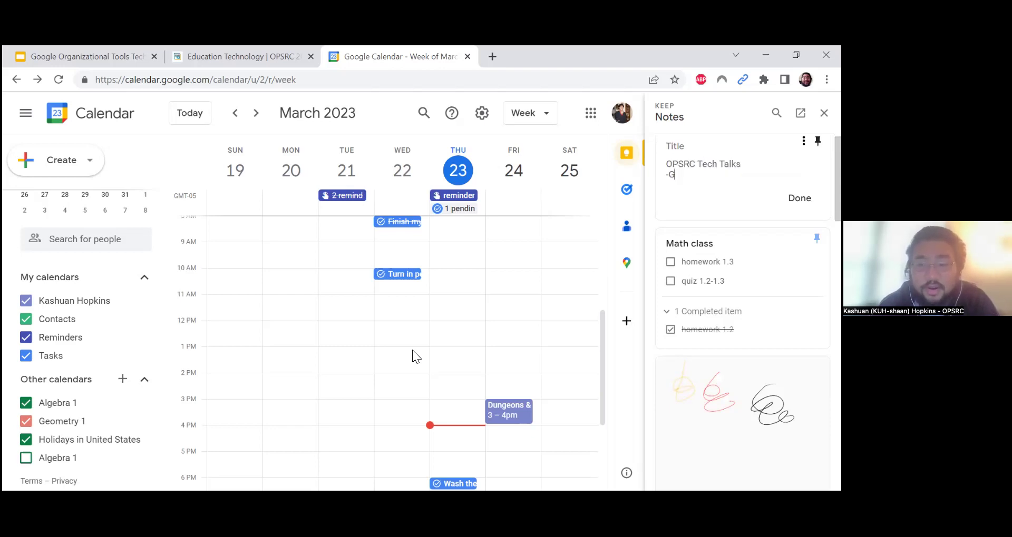
{"action": "type", "text": "alendar"}
{"action": "key", "text": "Return"}
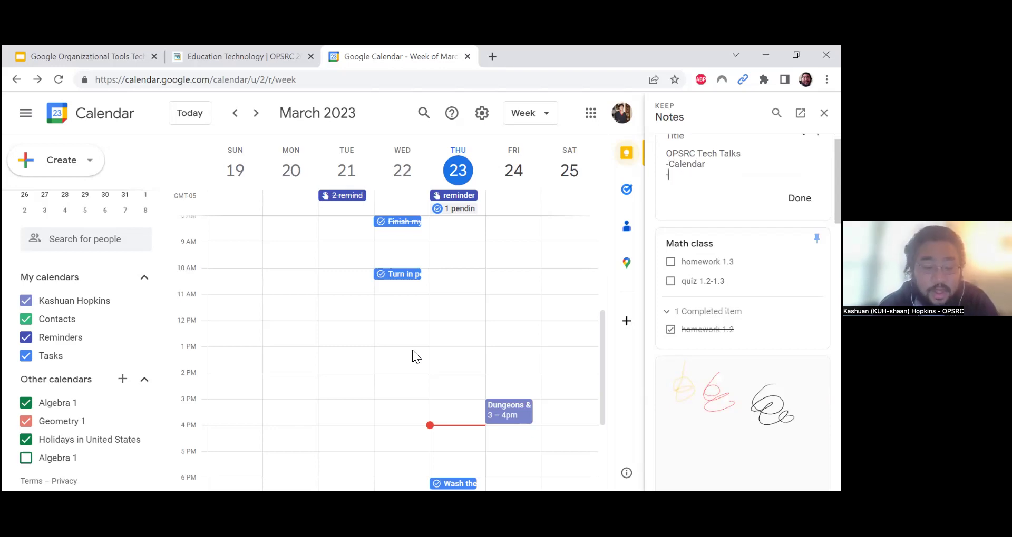
{"action": "type", "text": "-Keep"}
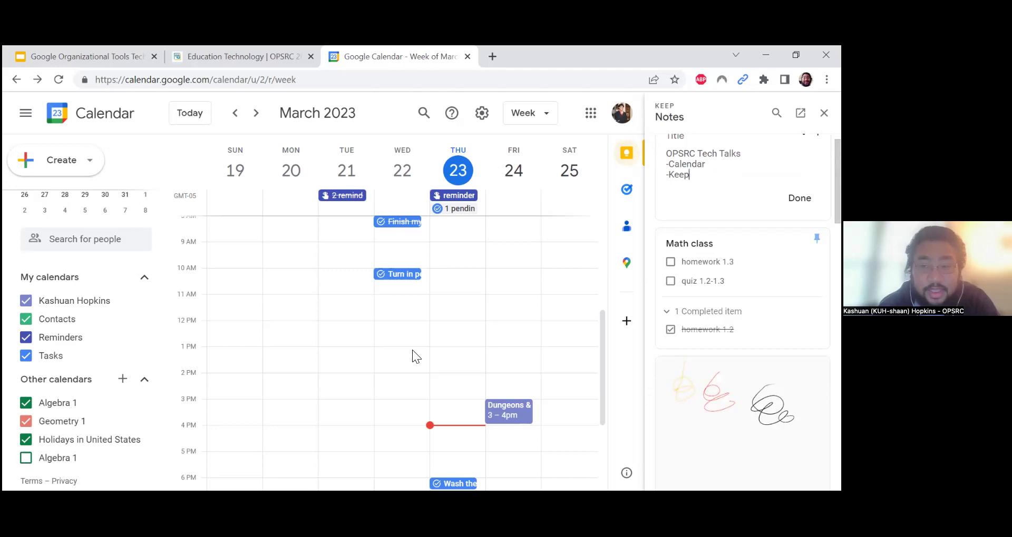
{"action": "key", "text": "Return"}
{"action": "type", "text": "-Tasks"}
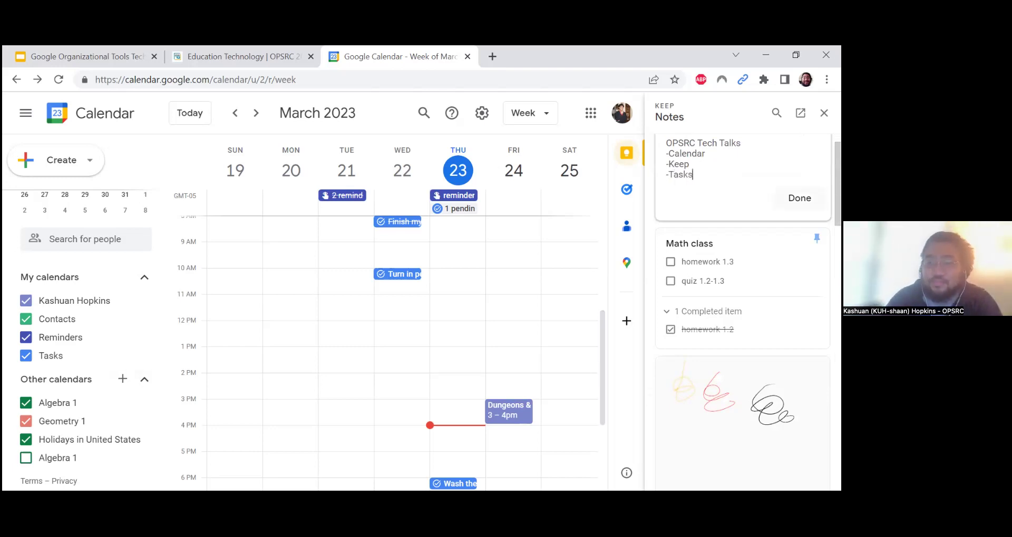
{"action": "left_click", "coordinate": [800, 199]}
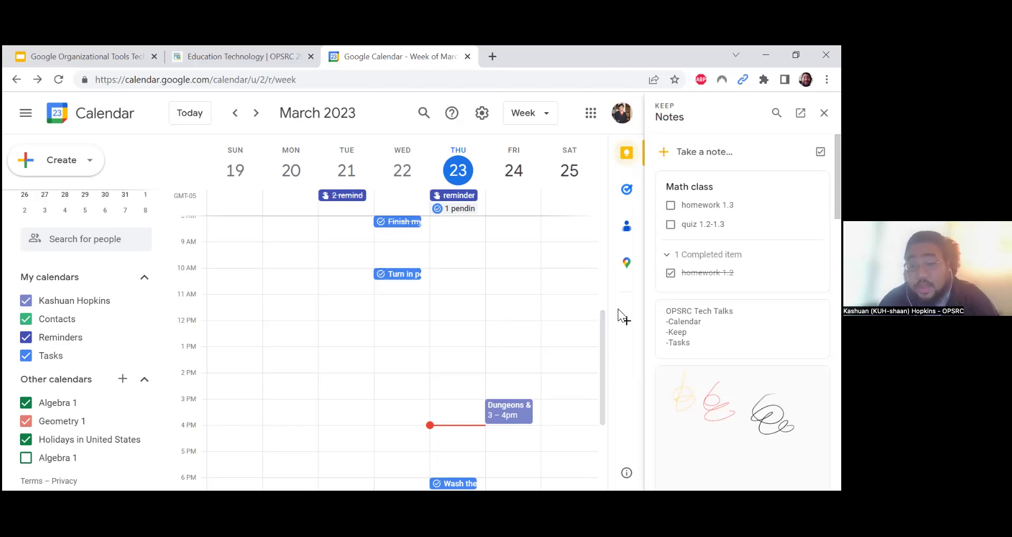
Edit the Dungeons & Dragons club event and start a linked Keep note, showing its options
{"action": "left_click", "coordinate": [519, 414]}
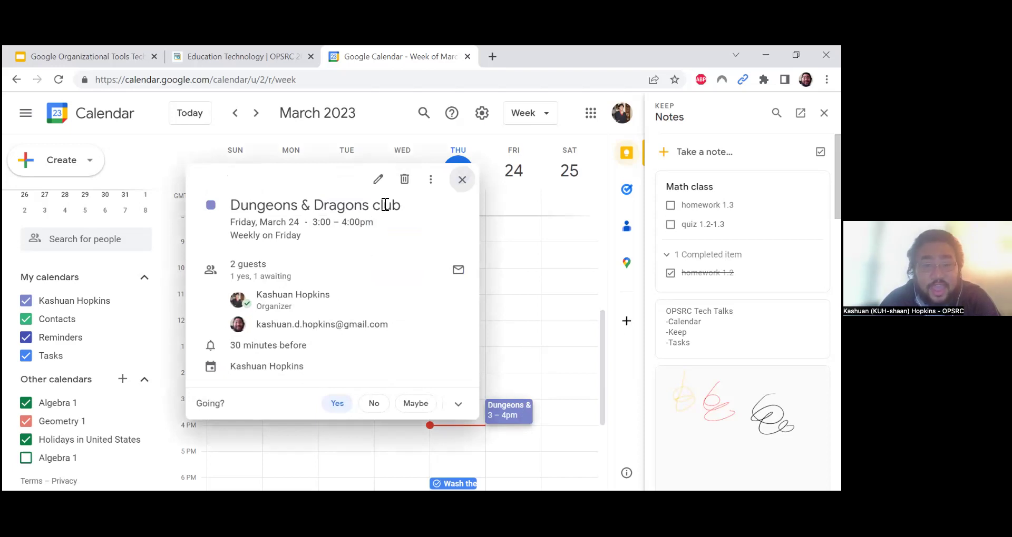
{"action": "left_click", "coordinate": [383, 182]}
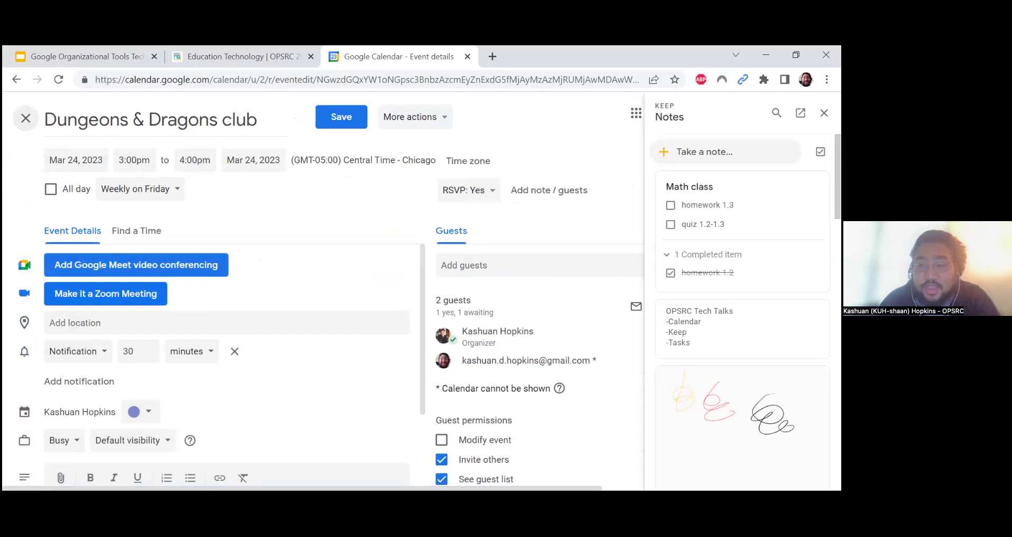
{"action": "left_click", "coordinate": [704, 152]}
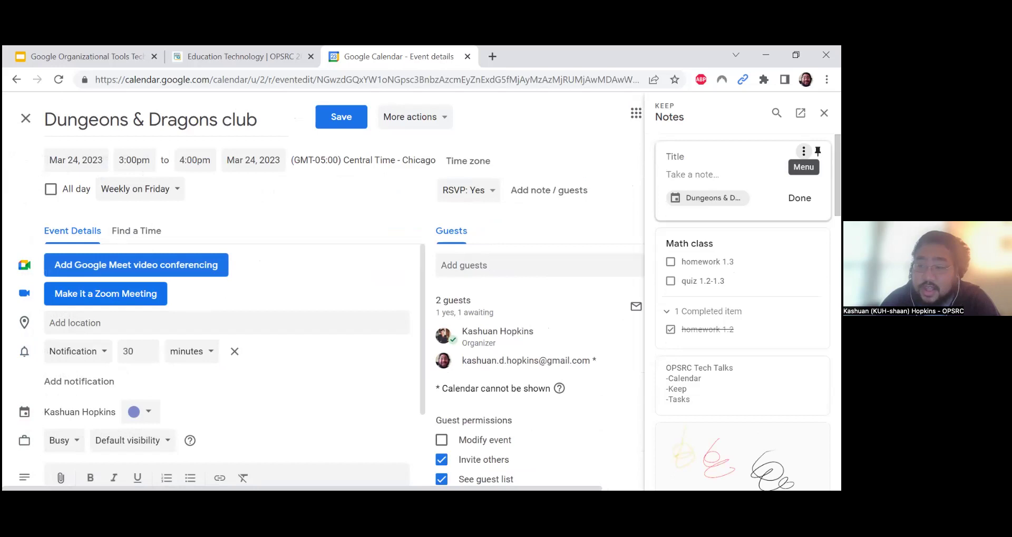
{"action": "left_click", "coordinate": [803, 152]}
Discard the empty note; save checklist 'Stuff to bring': a set of dice, character sheet, laptop, pencils
{"action": "left_click", "coordinate": [675, 157]}
{"action": "left_click", "coordinate": [799, 198]}
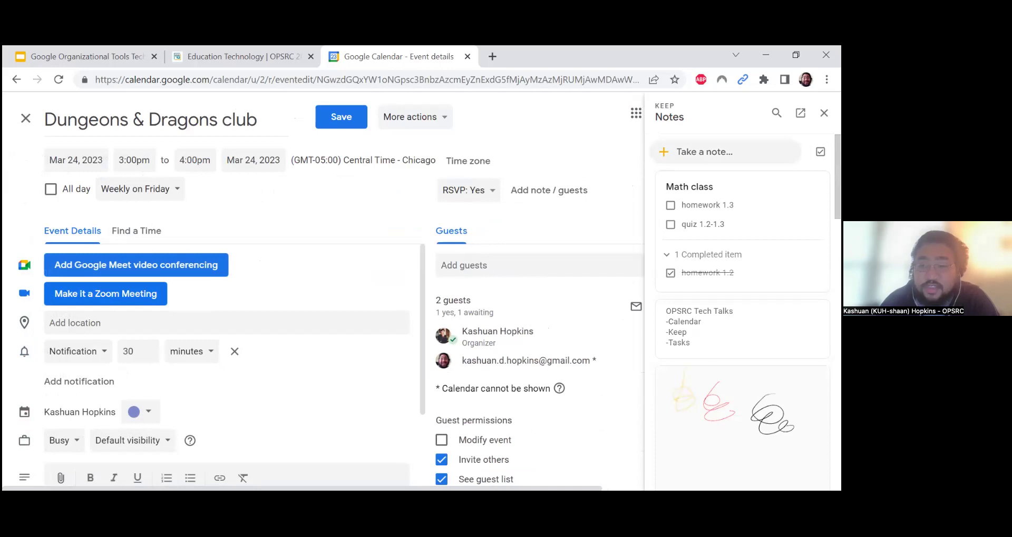
{"action": "left_click", "coordinate": [820, 152]}
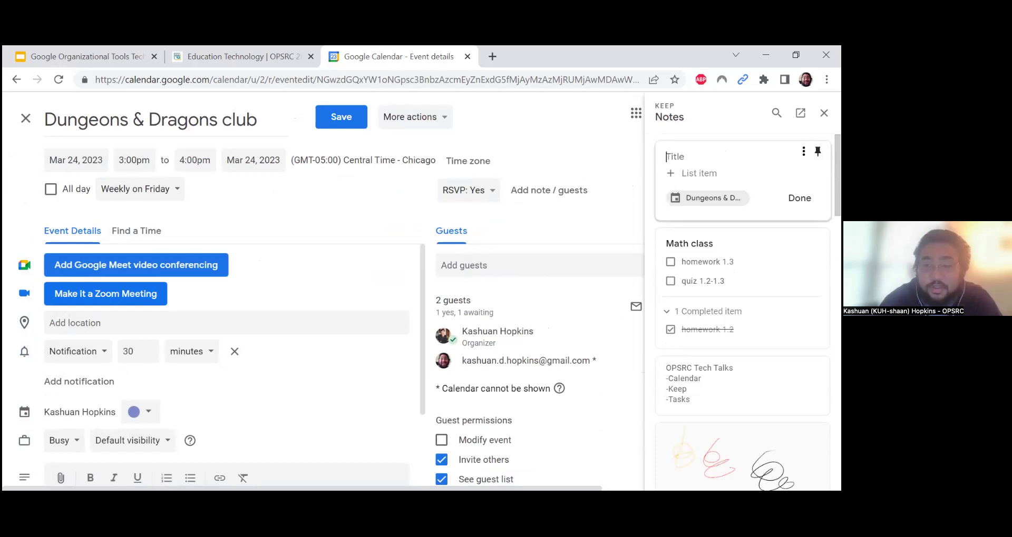
{"action": "type", "text": "STuff"}
{"action": "key", "text": "BackSpace"}
{"action": "key", "text": "BackSpace"}
{"action": "key", "text": "BackSpace"}
{"action": "key", "text": "BackSpace"}
{"action": "type", "text": "t"}
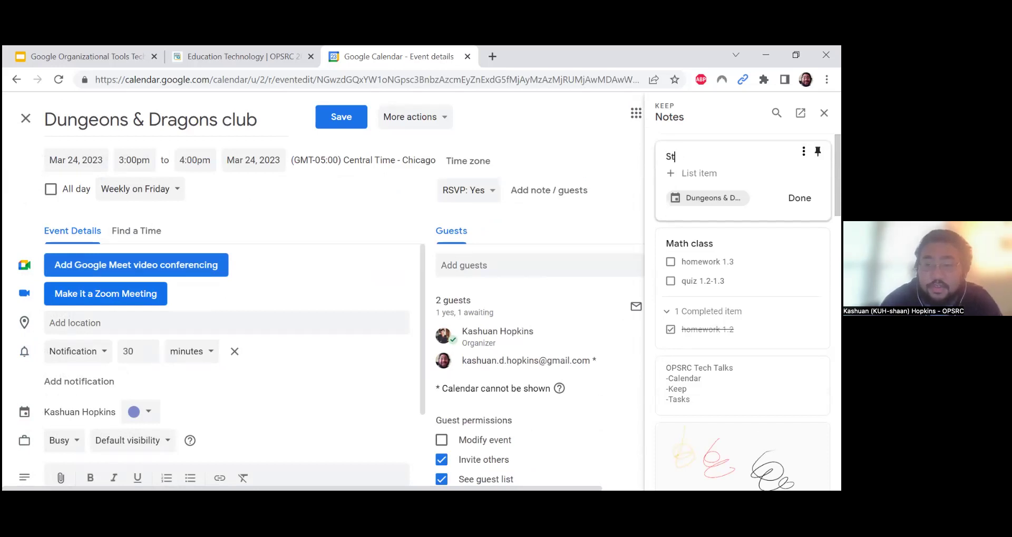
{"action": "type", "text": "uff to bring "}
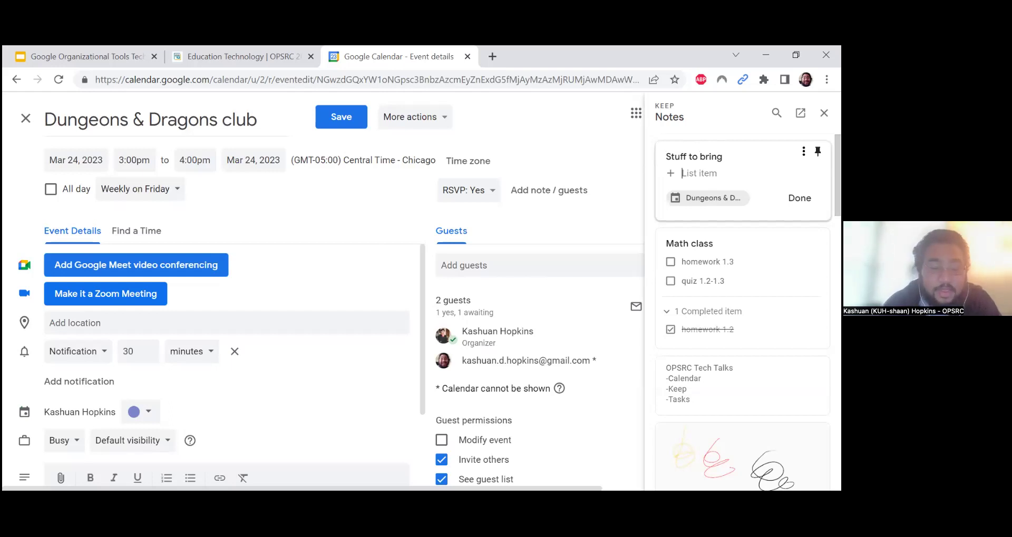
{"action": "type", "text": "a set of "}
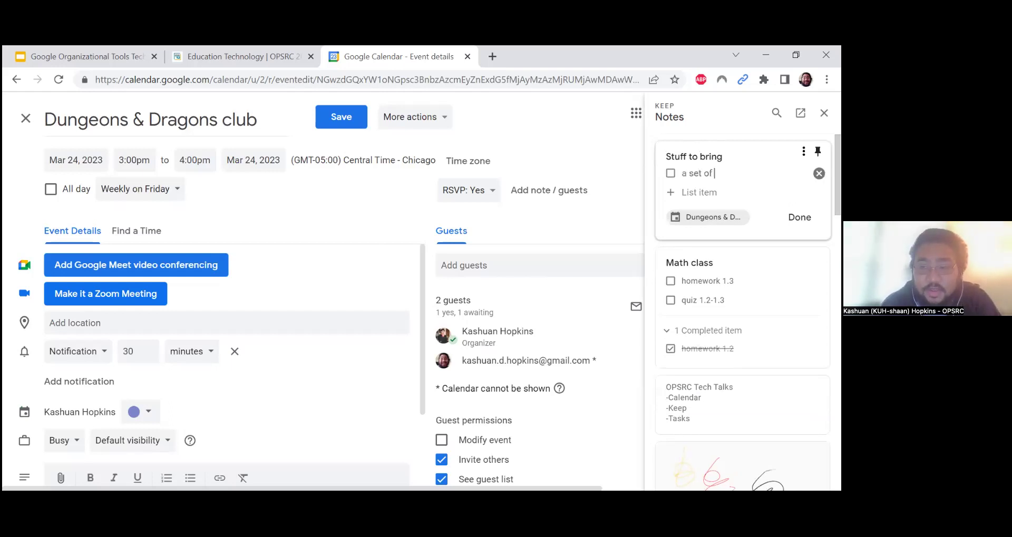
{"action": "type", "text": "dice charact"}
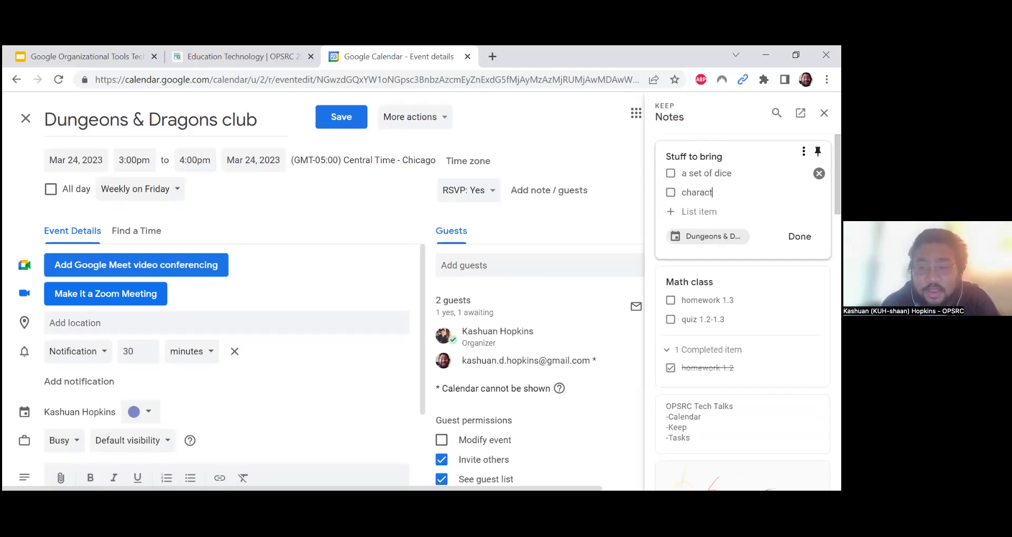
{"action": "type", "text": "er sheet laptop "}
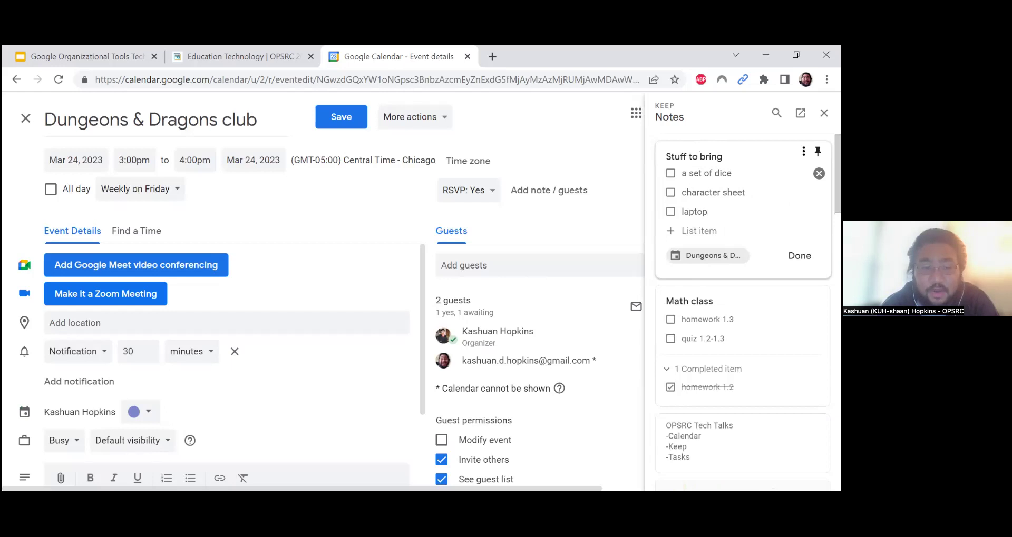
{"action": "type", "text": "pencils"}
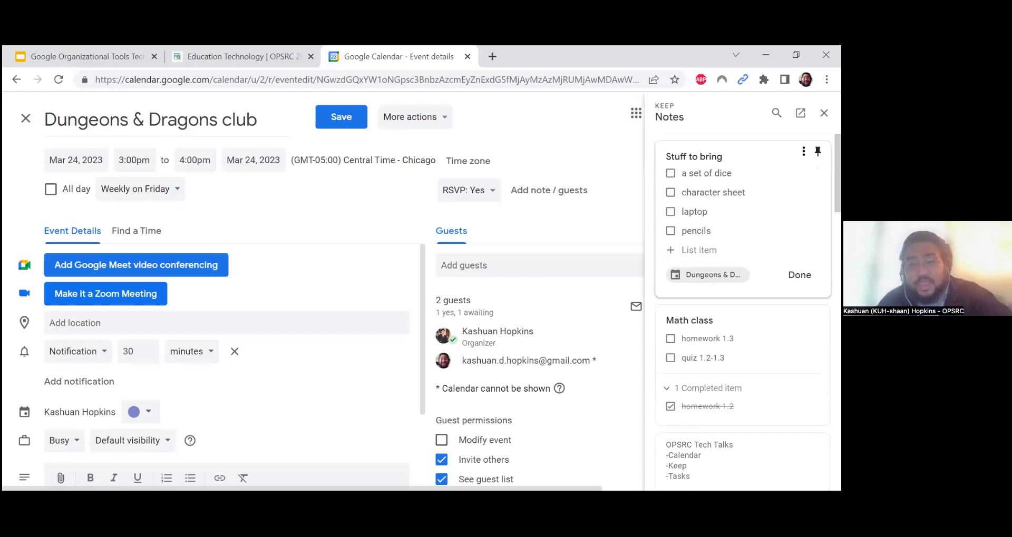
{"action": "left_click", "coordinate": [799, 275]}
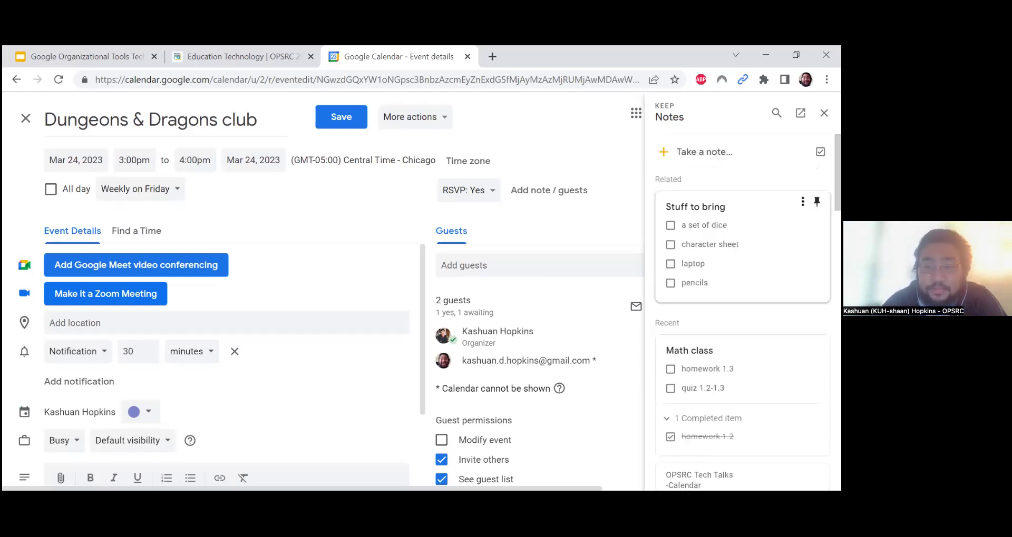
Leave the editor, then reopen the Dungeons & Dragons event for editing with Keep notes shown
{"action": "left_click", "coordinate": [25, 119]}
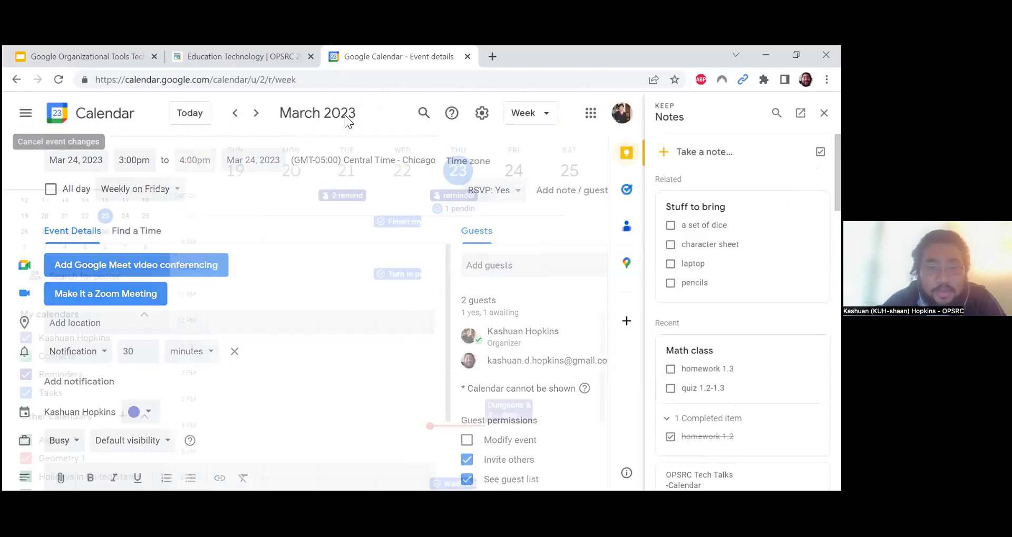
{"action": "left_click", "coordinate": [823, 112]}
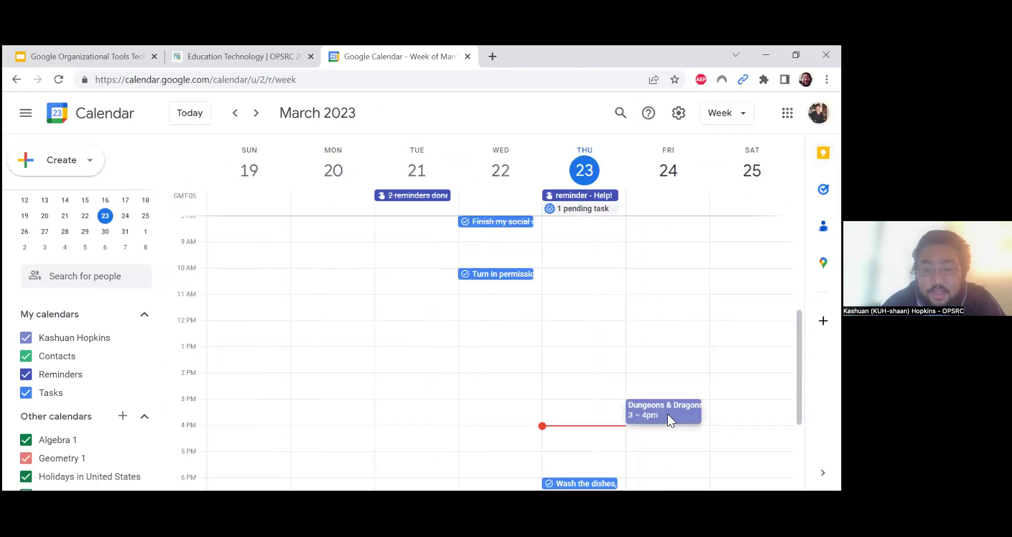
{"action": "left_click", "coordinate": [667, 415]}
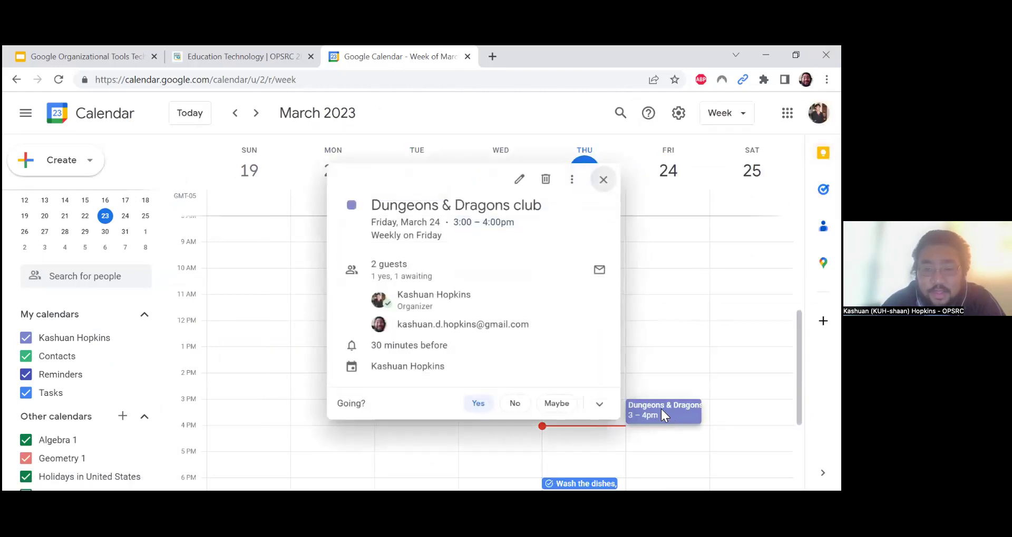
{"action": "left_click", "coordinate": [519, 181]}
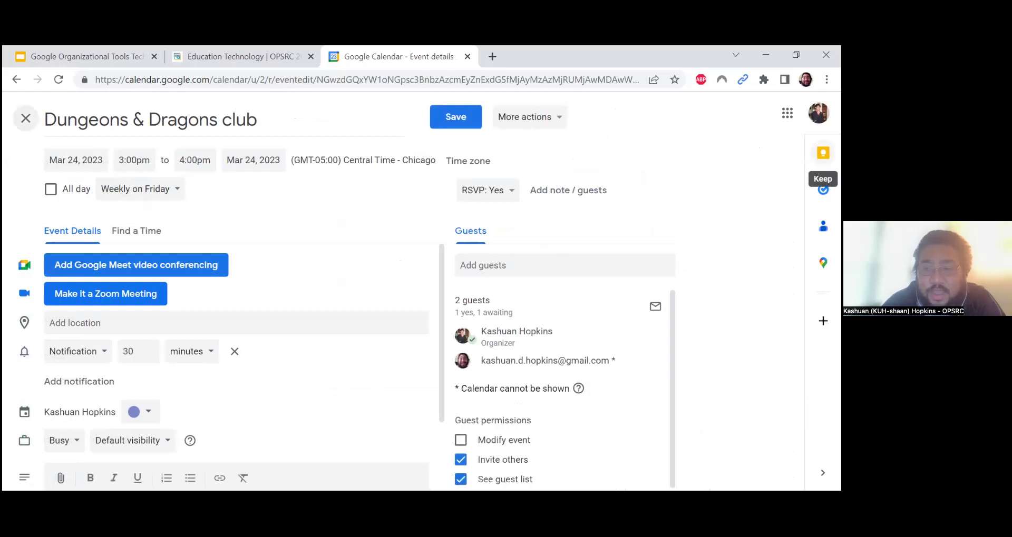
{"action": "left_click", "coordinate": [823, 154]}
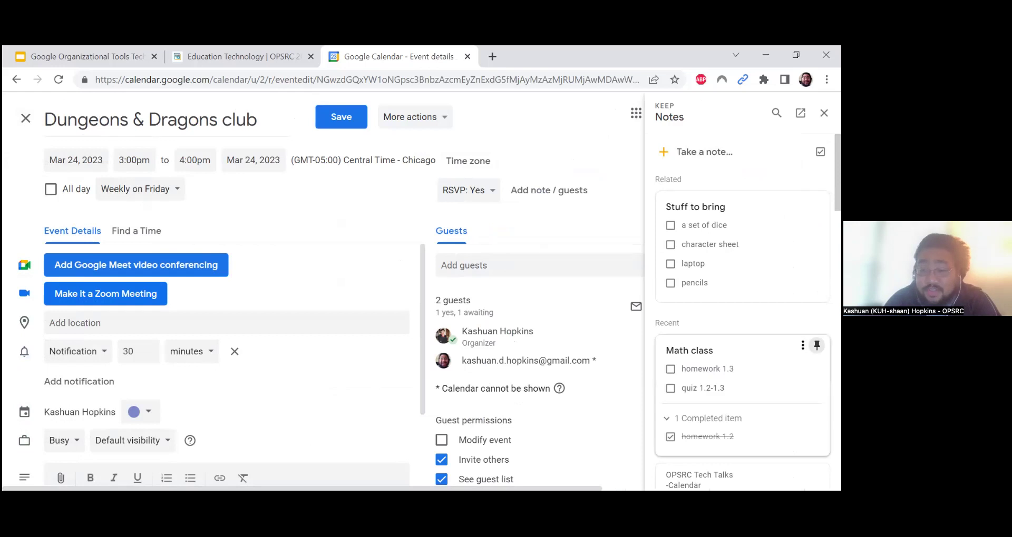
Close the event editor back to the week view and check off 'a set of dice'
{"action": "left_click", "coordinate": [816, 346]}
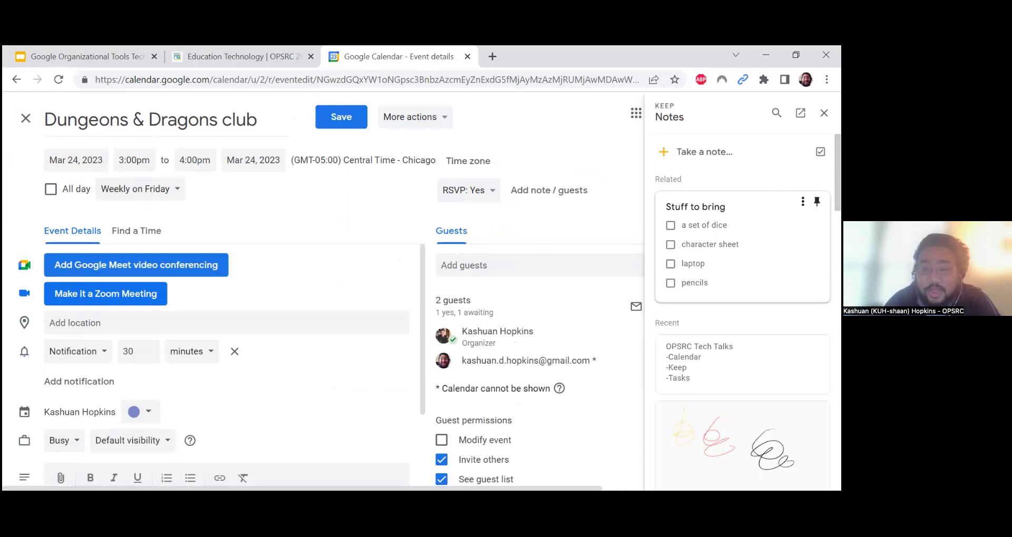
{"action": "left_click", "coordinate": [26, 118]}
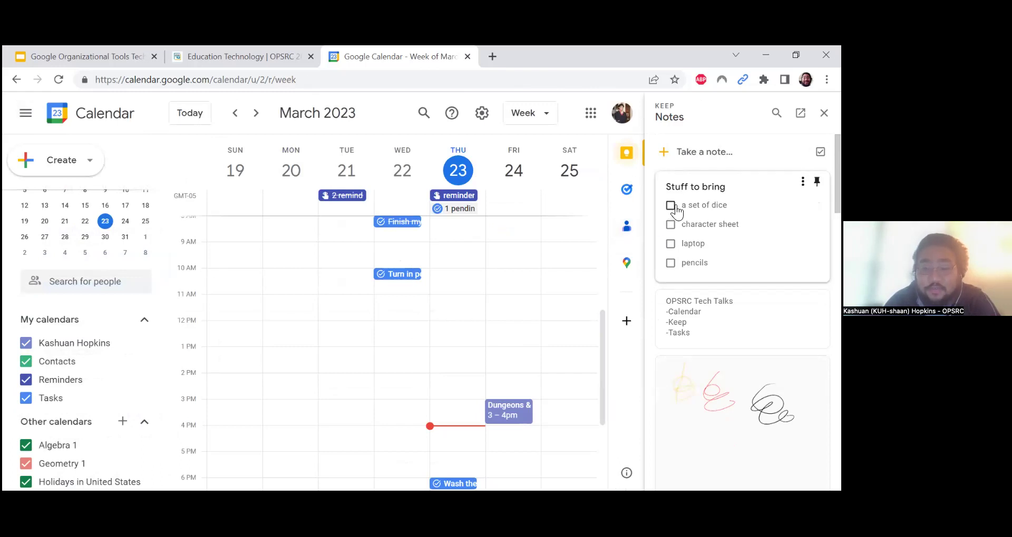
{"action": "left_click", "coordinate": [672, 206]}
Check off 'laptop', open the linked event from the checklist, then close that extra tab
{"action": "left_click", "coordinate": [671, 222]}
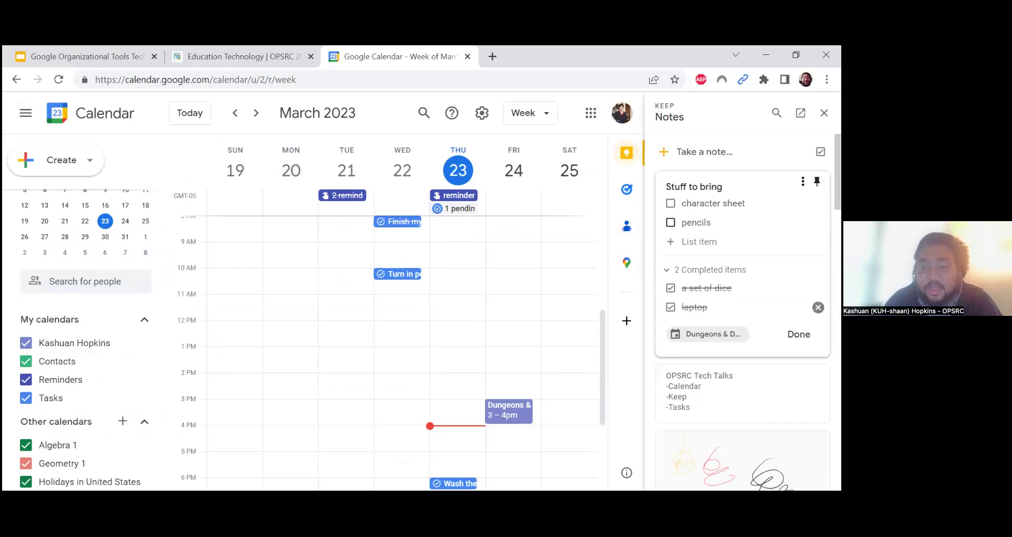
{"action": "left_click", "coordinate": [706, 334]}
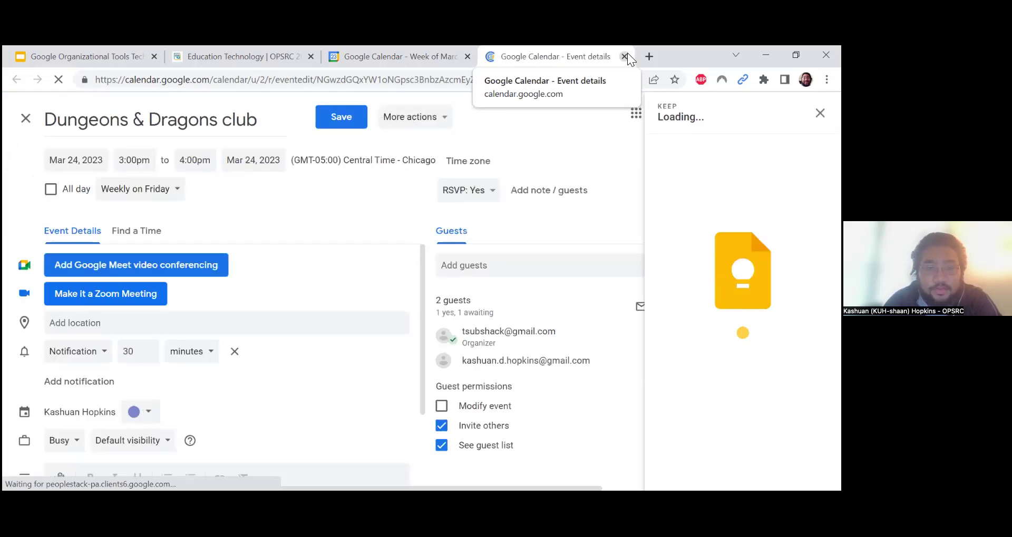
{"action": "left_click", "coordinate": [623, 55]}
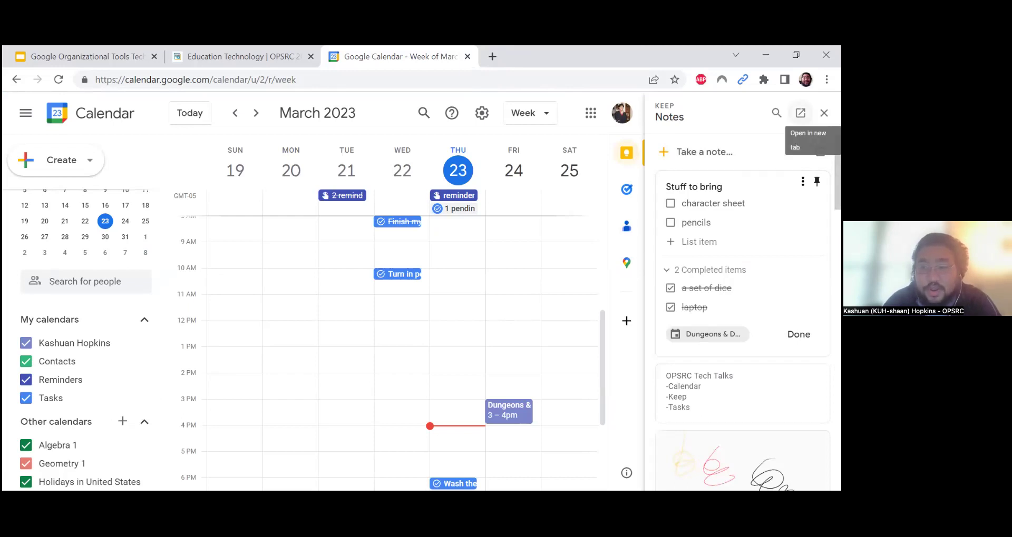
{"action": "left_click", "coordinate": [800, 113]}
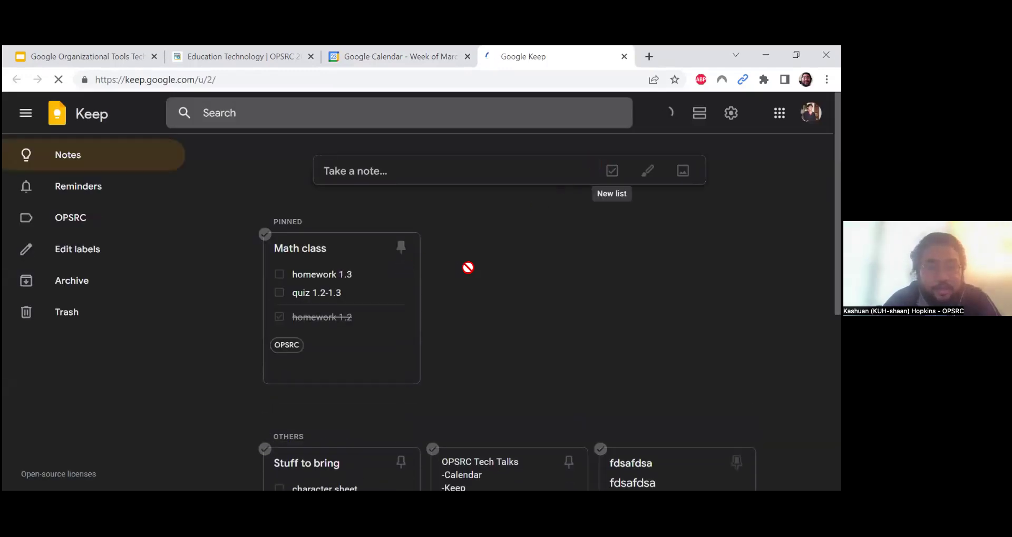
{"action": "scroll", "coordinate": [499, 264], "scroll_direction": "down", "scroll_amount": 3}
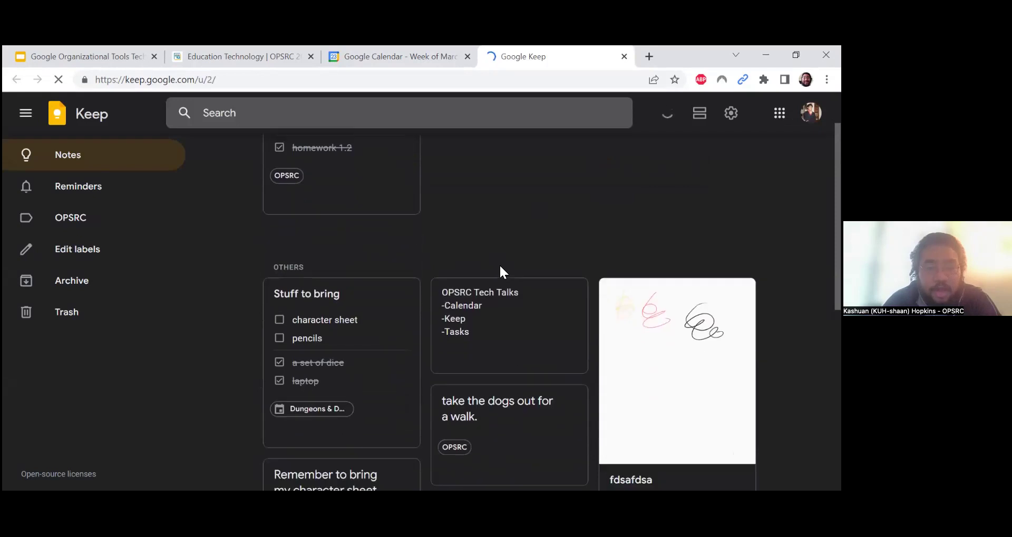
{"action": "scroll", "coordinate": [499, 264], "scroll_direction": "down", "scroll_amount": 6}
{"action": "scroll", "coordinate": [407, 251], "scroll_direction": "up", "scroll_amount": 4}
{"action": "left_click_drag", "start_coordinate": [408, 253], "coordinate": [522, 237]}
{"action": "left_click_drag", "start_coordinate": [373, 227], "coordinate": [514, 220]}
{"action": "left_click_drag", "start_coordinate": [334, 205], "coordinate": [485, 238]}
{"action": "scroll", "coordinate": [479, 261], "scroll_direction": "up", "scroll_amount": 5}
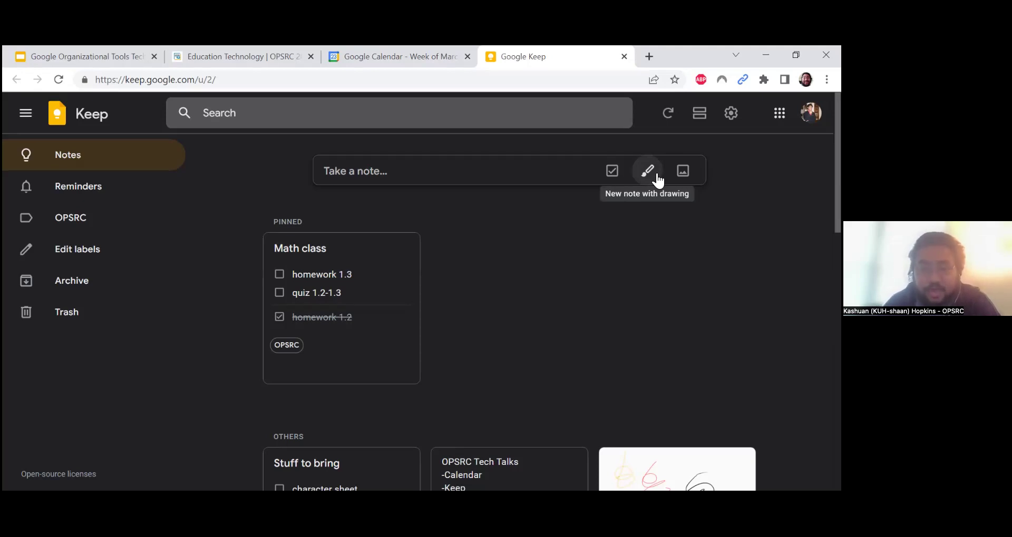
Start a new drawing note and draw a black pen W, a red marker W and a yellow highlighter W
{"action": "left_click", "coordinate": [648, 171]}
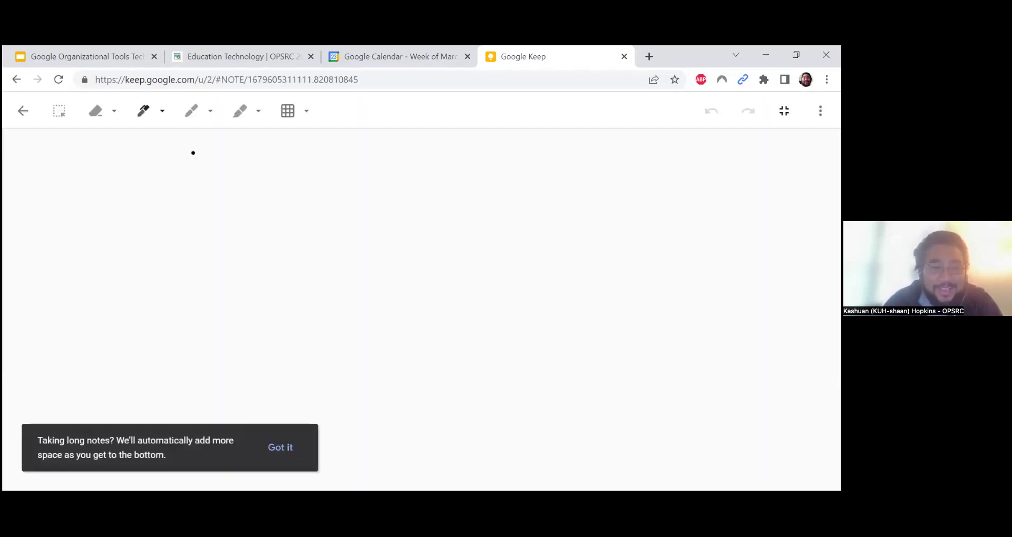
{"action": "mouse_move", "coordinate": [193, 153]}
{"action": "left_mouse_down"}
{"action": "mouse_move", "coordinate": [192, 287]}
{"action": "mouse_move", "coordinate": [226, 214]}
{"action": "mouse_move", "coordinate": [256, 325]}
{"action": "left_mouse_up"}
{"action": "mouse_move", "coordinate": [278, 215]}
{"action": "left_mouse_down"}
{"action": "mouse_move", "coordinate": [283, 185]}
{"action": "mouse_move", "coordinate": [378, 368]}
{"action": "left_mouse_up"}
{"action": "left_click", "coordinate": [209, 123]}
{"action": "left_click", "coordinate": [198, 117]}
{"action": "mouse_move", "coordinate": [384, 294]}
{"action": "left_mouse_down"}
{"action": "mouse_move", "coordinate": [434, 266]}
{"action": "mouse_move", "coordinate": [441, 172]}
{"action": "left_mouse_up"}
{"action": "left_click", "coordinate": [240, 111]}
{"action": "left_click_drag", "start_coordinate": [519, 158], "coordinate": [569, 358]}
{"action": "left_click_drag", "start_coordinate": [587, 264], "coordinate": [679, 145]}
Set the drawing canvas background to Square grid and switch back to the pen
{"action": "left_click", "coordinate": [304, 112]}
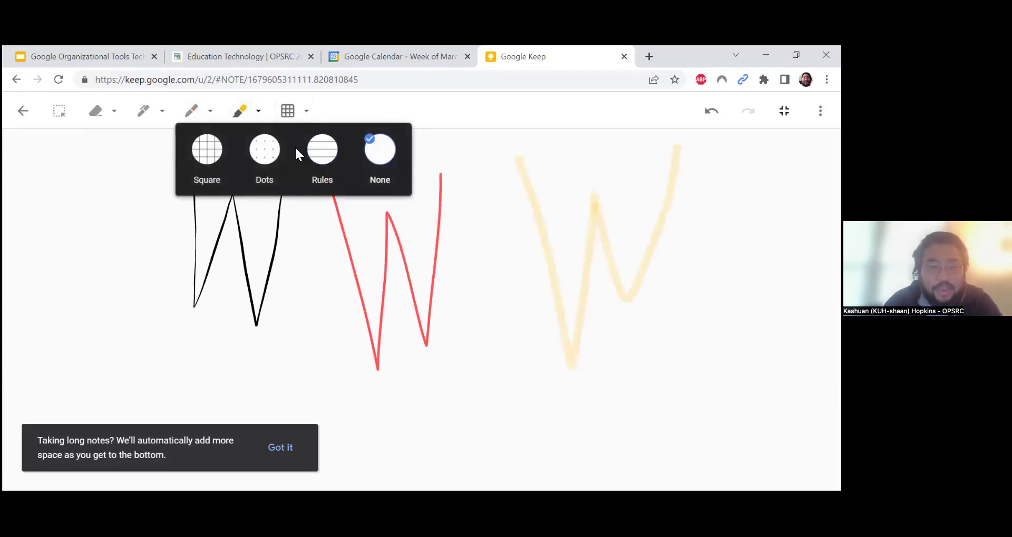
{"action": "left_click", "coordinate": [336, 155]}
{"action": "left_click", "coordinate": [264, 150]}
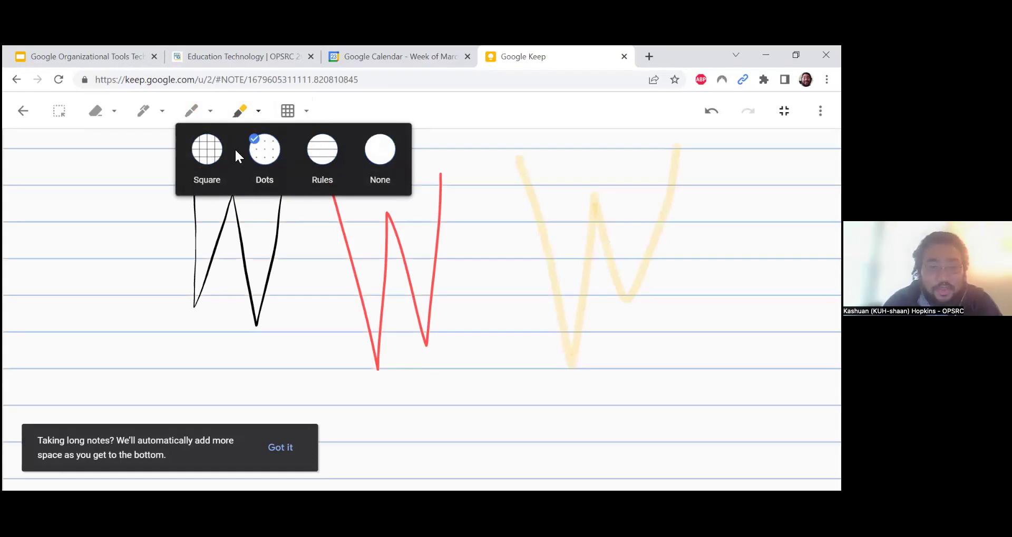
{"action": "left_click", "coordinate": [213, 155]}
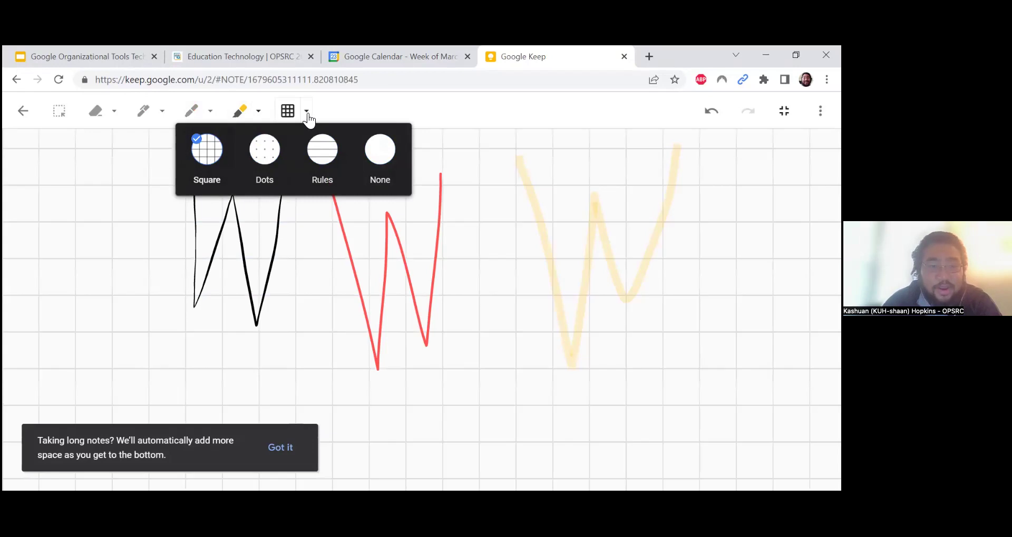
{"action": "left_click", "coordinate": [307, 115]}
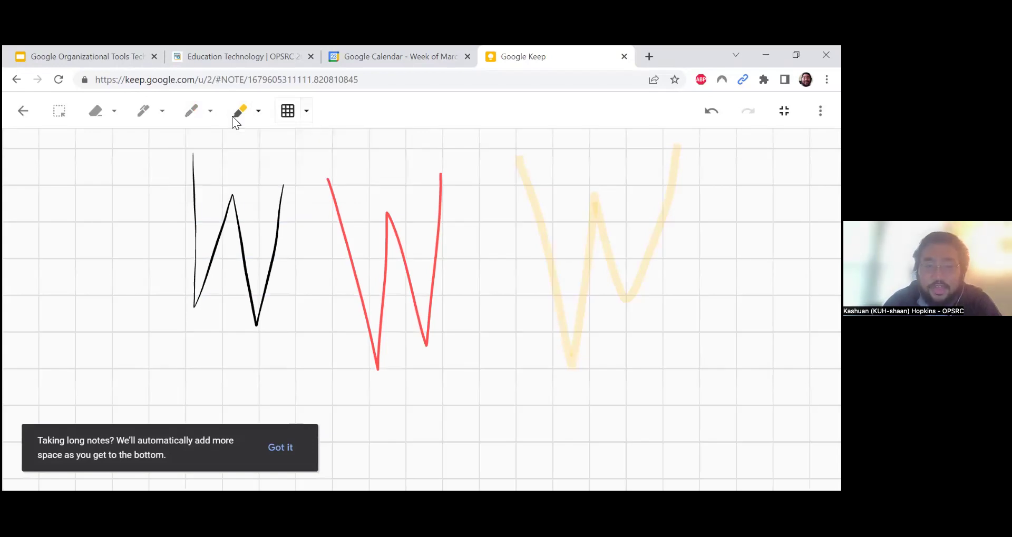
{"action": "left_click", "coordinate": [140, 112]}
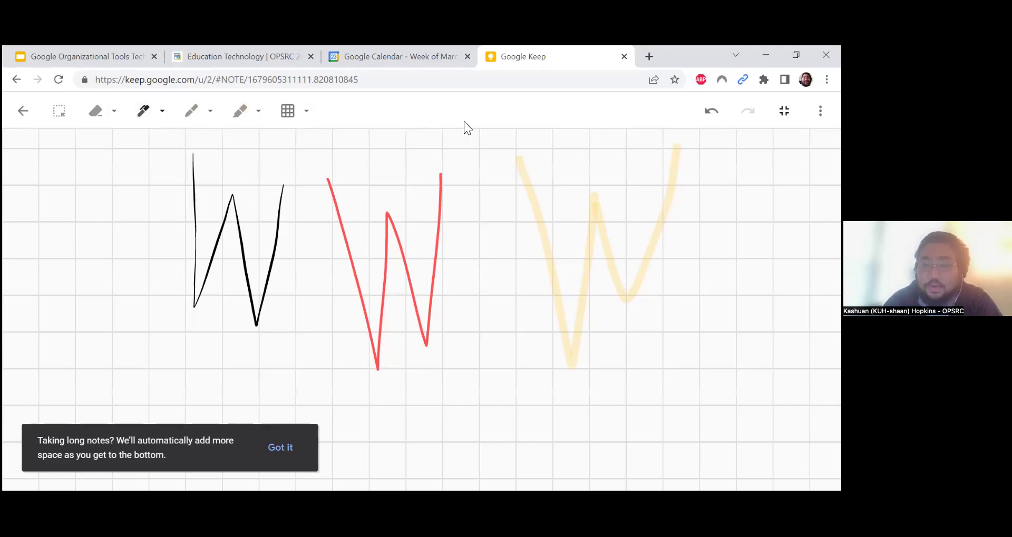
{"action": "left_click", "coordinate": [820, 111]}
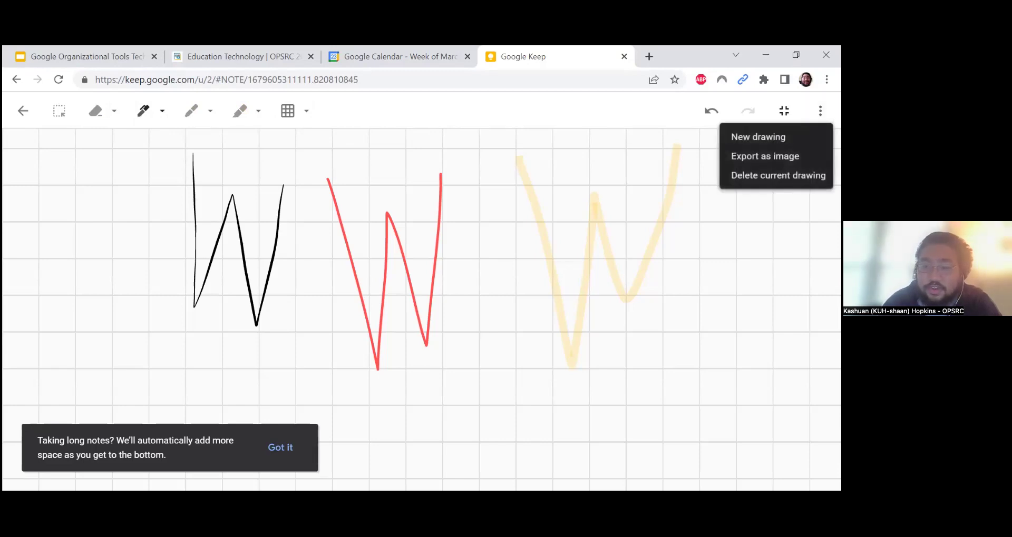
Export the three-W drawing as ink.png and go back to its note
{"action": "left_click", "coordinate": [765, 156]}
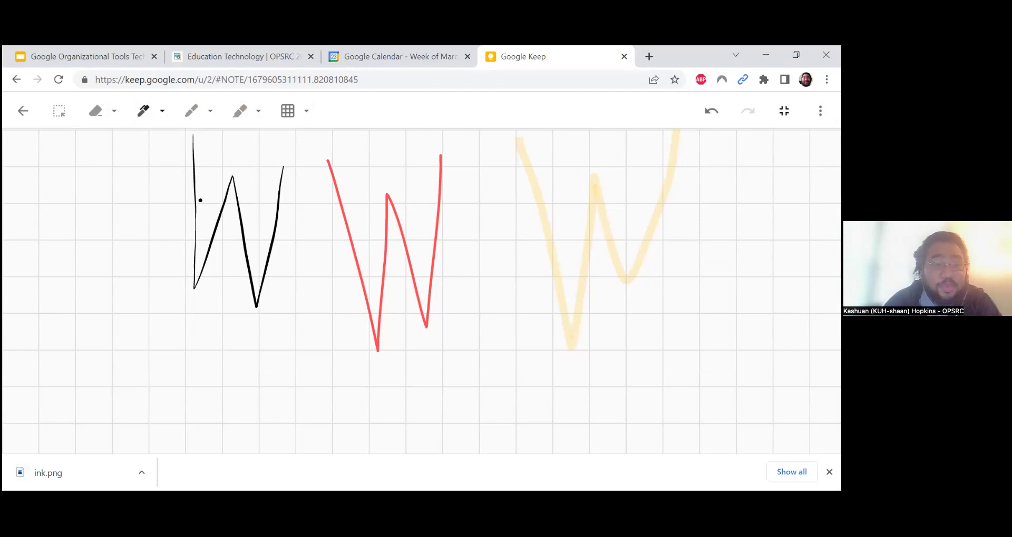
{"action": "left_click", "coordinate": [19, 116]}
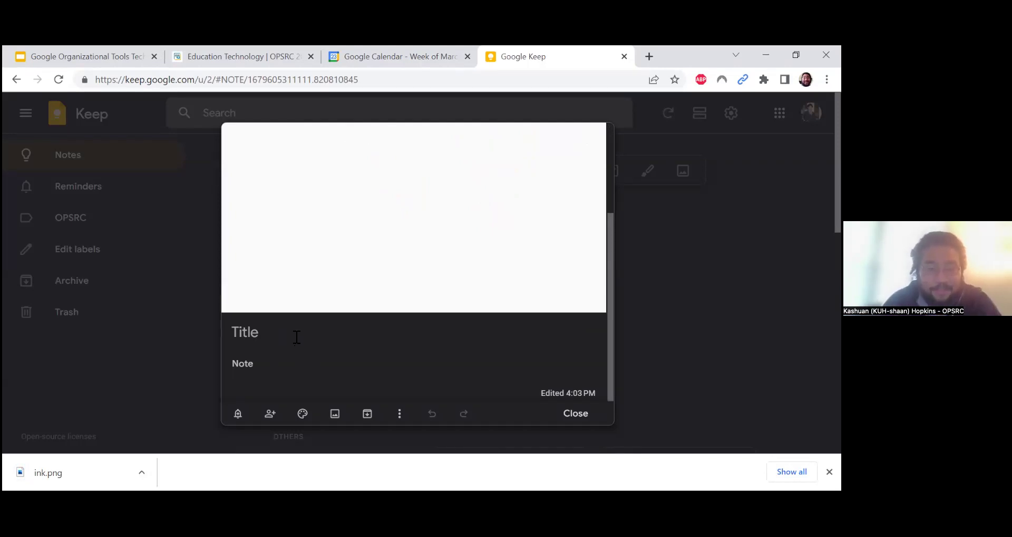
Close the drawing note without setting a reminder
{"action": "left_click", "coordinate": [238, 414]}
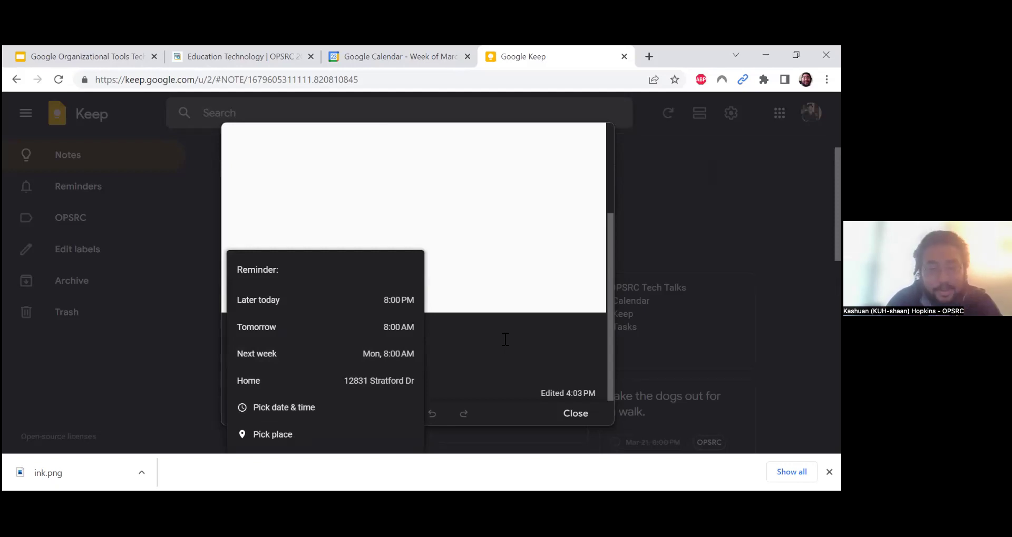
{"action": "left_click", "coordinate": [501, 339]}
{"action": "left_click", "coordinate": [575, 413]}
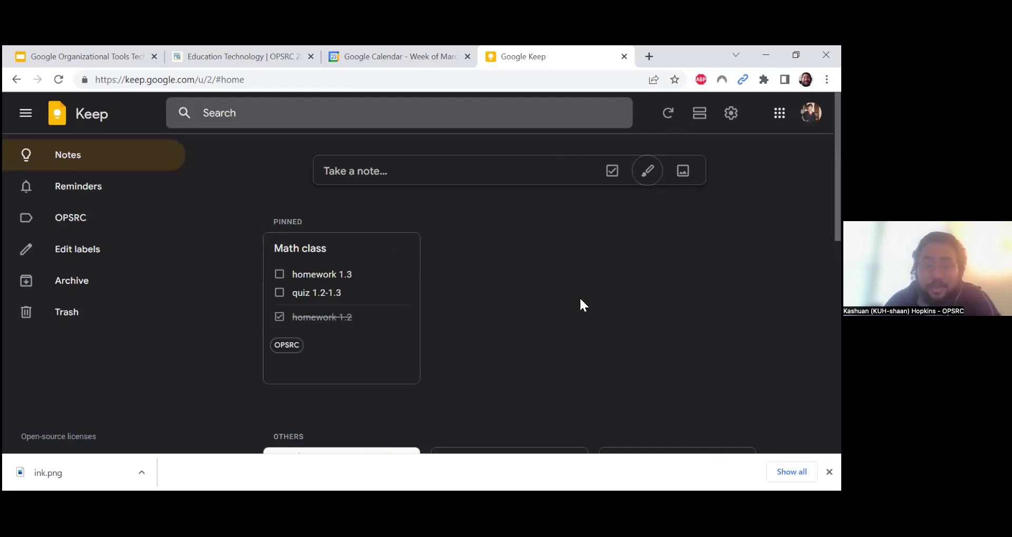
Dismiss the ink.png download bar and add the OPSRC label to the W drawing note
{"action": "left_click", "coordinate": [829, 472]}
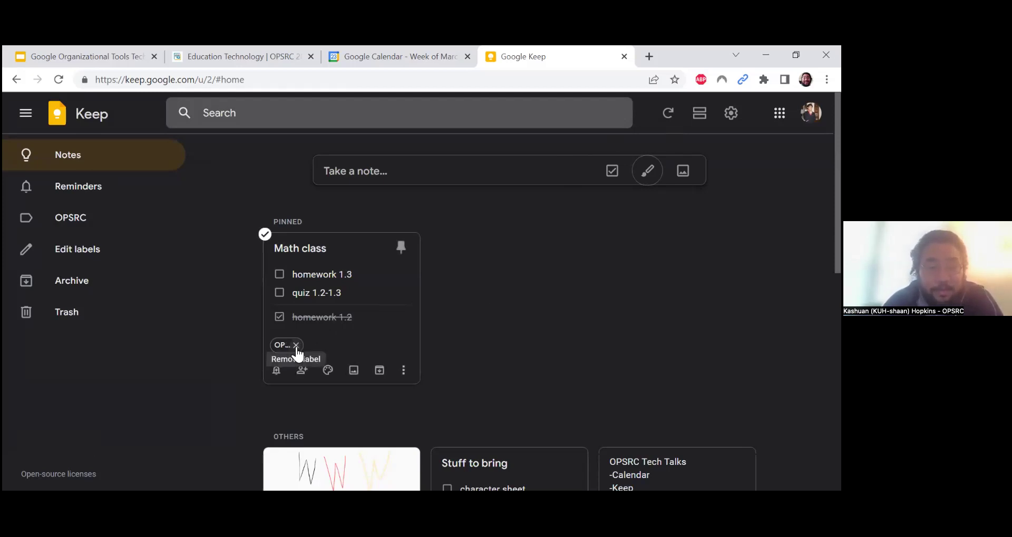
{"action": "scroll", "coordinate": [328, 264], "scroll_direction": "down", "scroll_amount": 1}
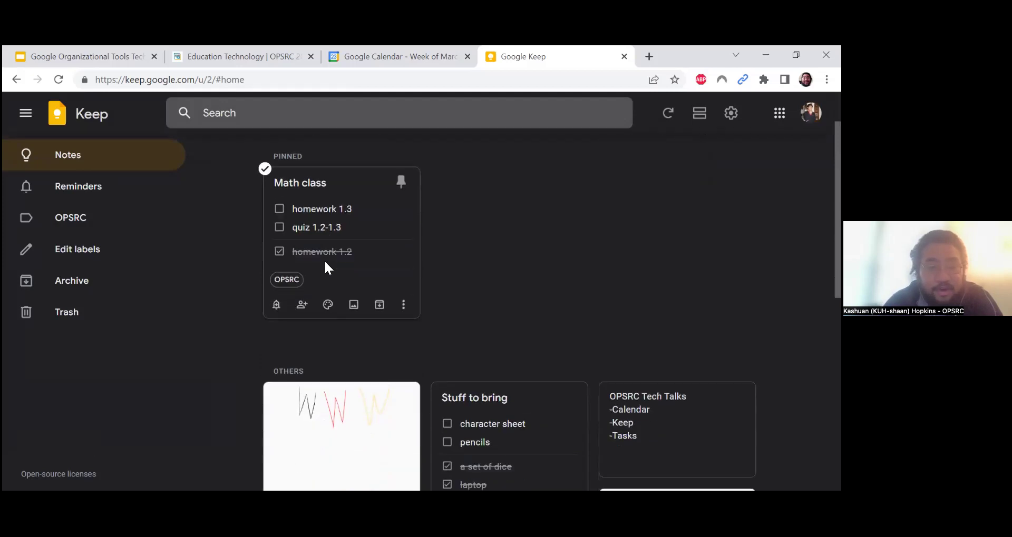
{"action": "scroll", "coordinate": [325, 263], "scroll_direction": "up", "scroll_amount": 1}
{"action": "scroll", "coordinate": [324, 260], "scroll_direction": "down", "scroll_amount": 3}
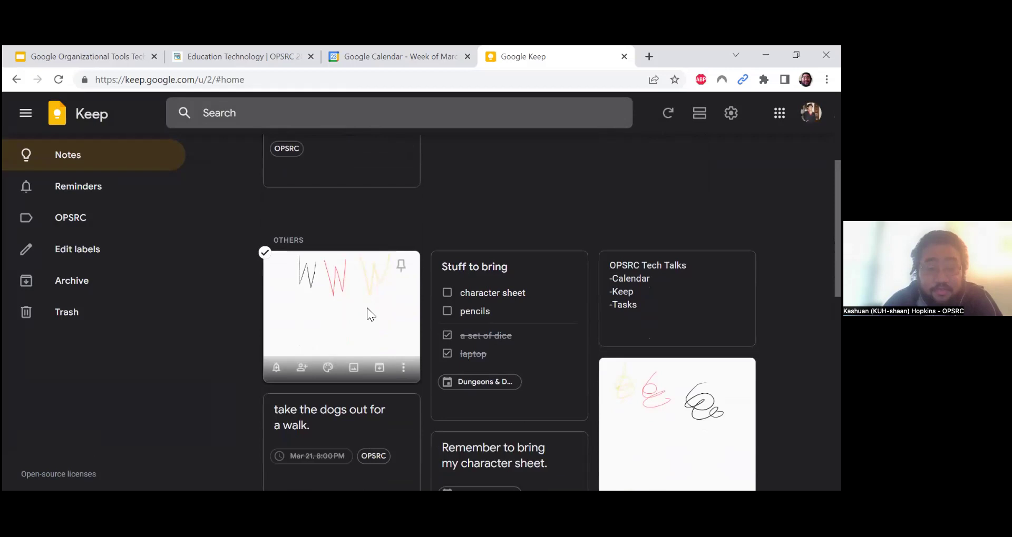
{"action": "left_click", "coordinate": [404, 369]}
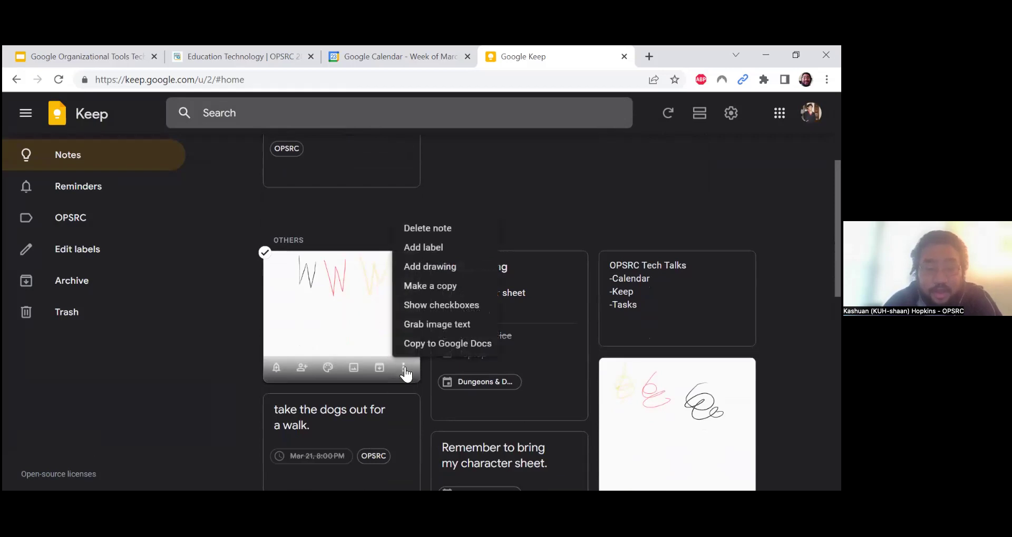
{"action": "left_click", "coordinate": [444, 249]}
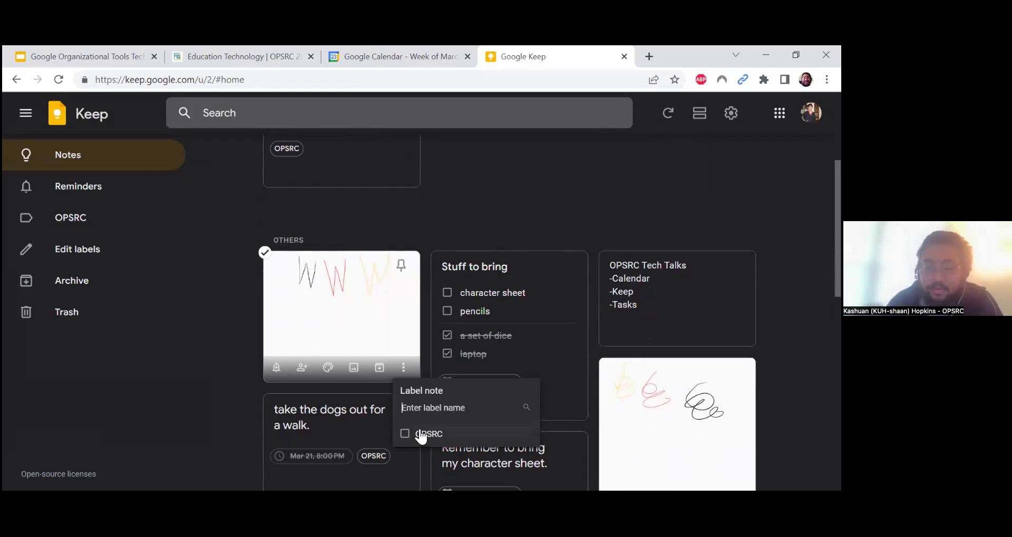
{"action": "left_click", "coordinate": [404, 434]}
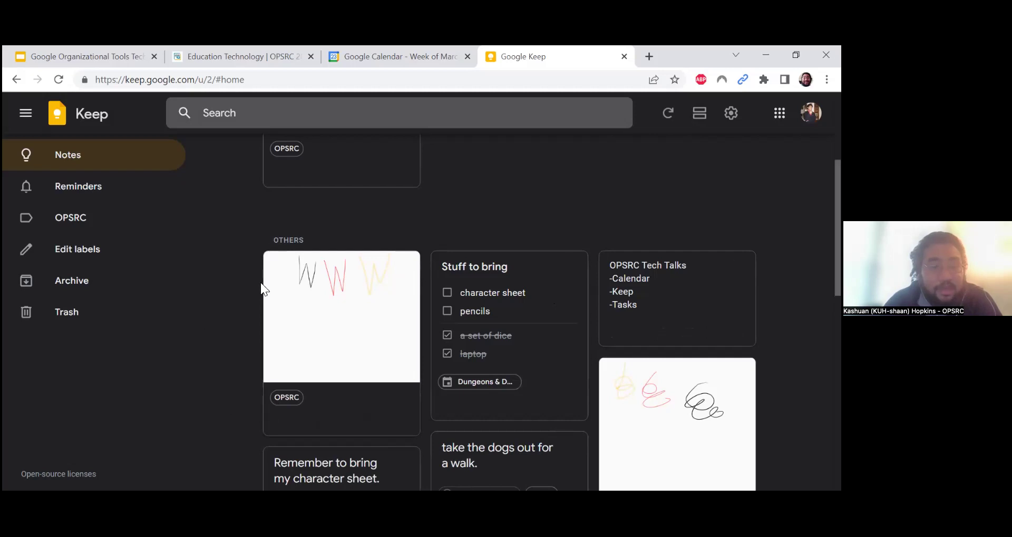
Filter Keep to the OPSRC label to see Math class, the W drawing and other tagged notes
{"action": "left_click", "coordinate": [88, 228]}
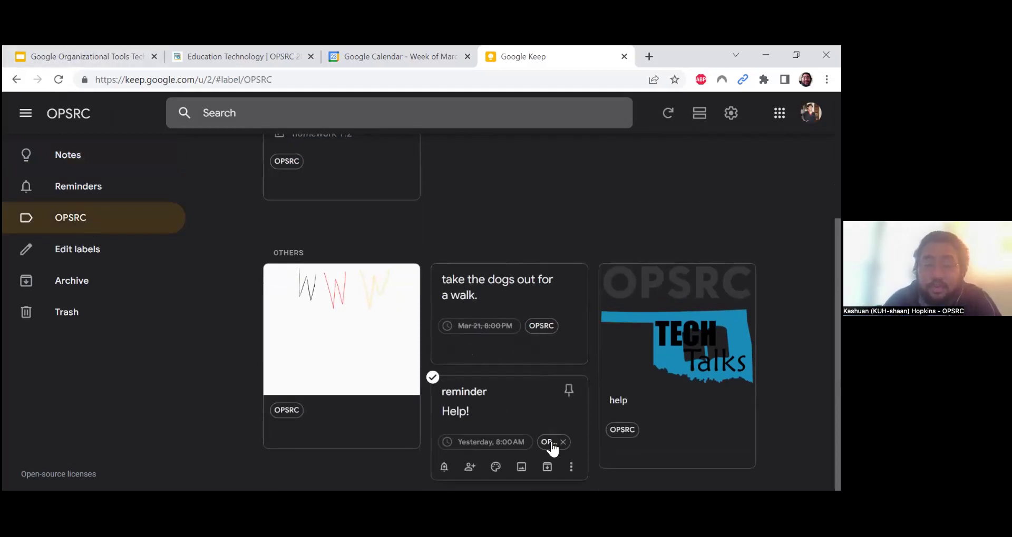
{"action": "scroll", "coordinate": [615, 400], "scroll_direction": "up", "scroll_amount": 4}
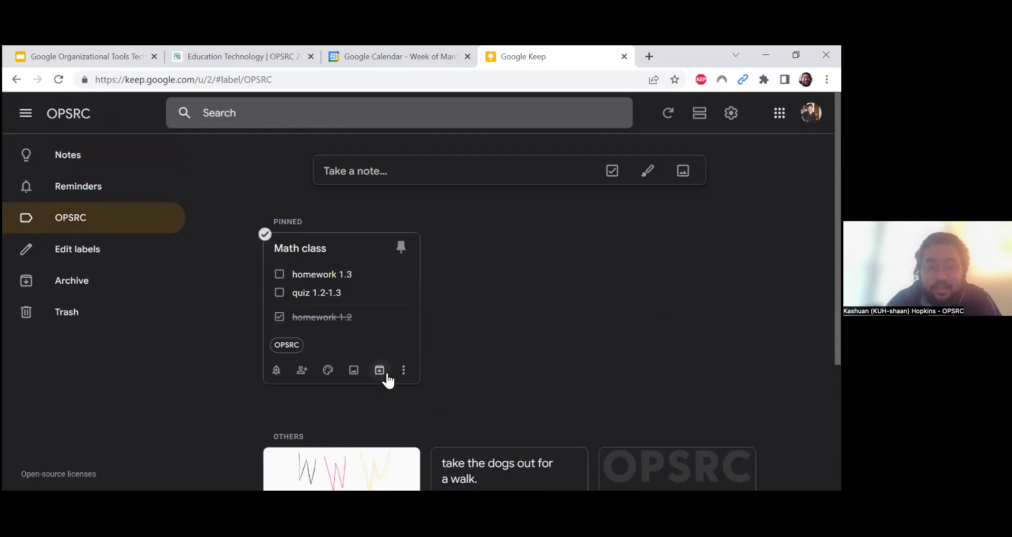
{"action": "left_click", "coordinate": [406, 372]}
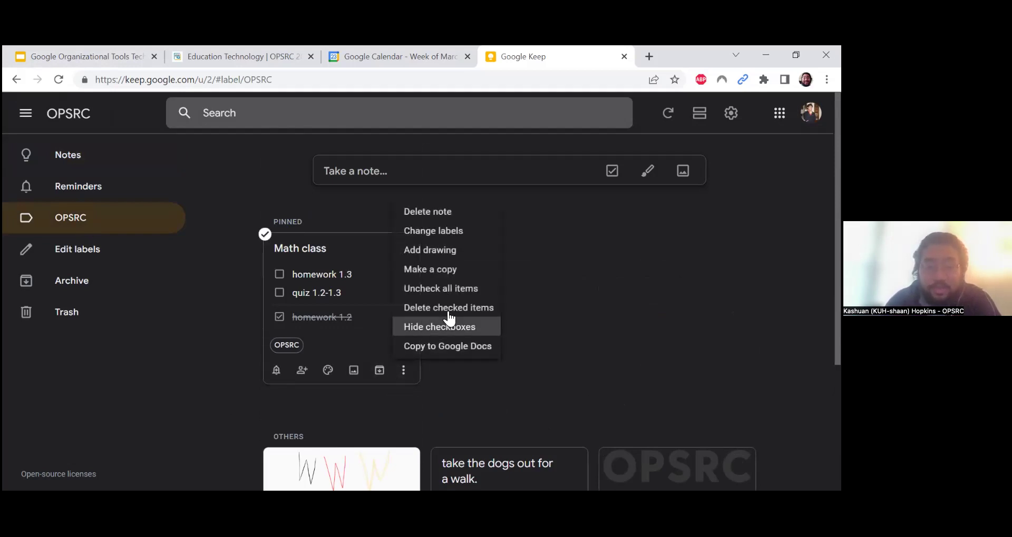
{"action": "left_click", "coordinate": [458, 232]}
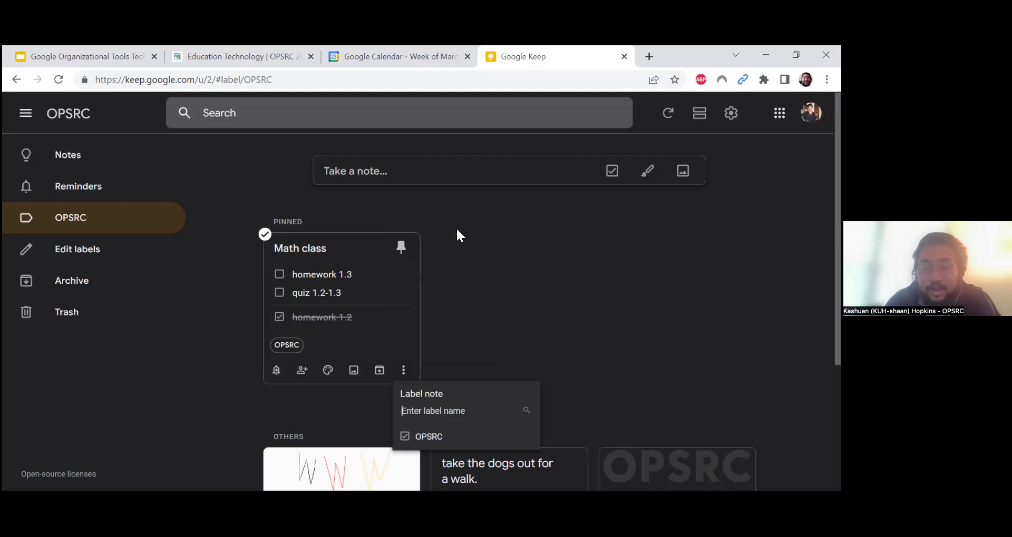
{"action": "left_click", "coordinate": [195, 407]}
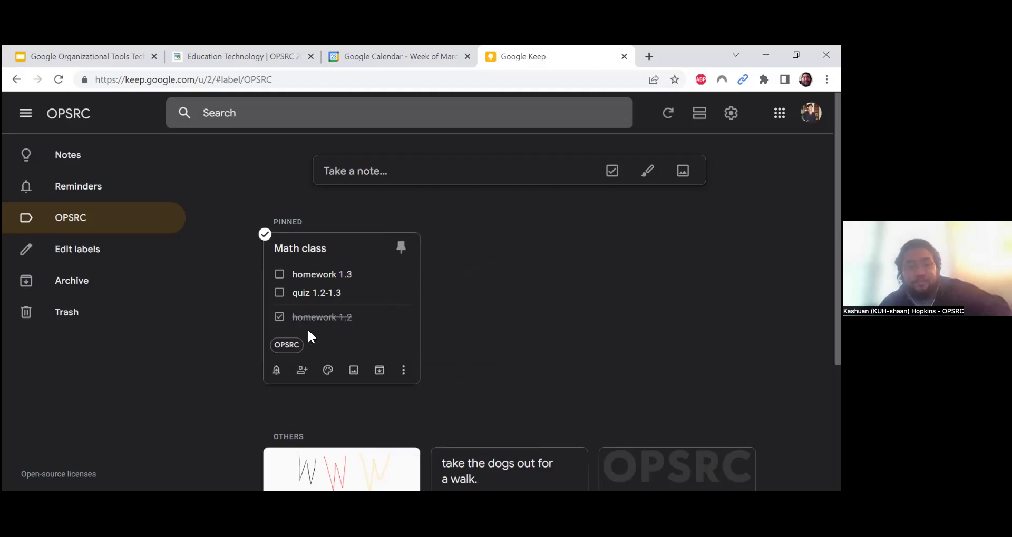
{"action": "left_click", "coordinate": [302, 371]}
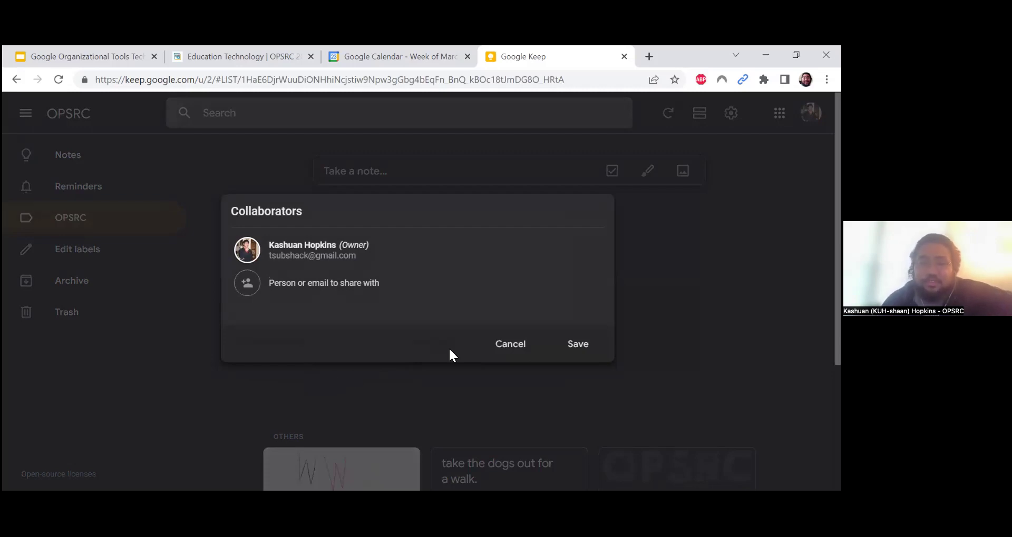
{"action": "left_click", "coordinate": [507, 352]}
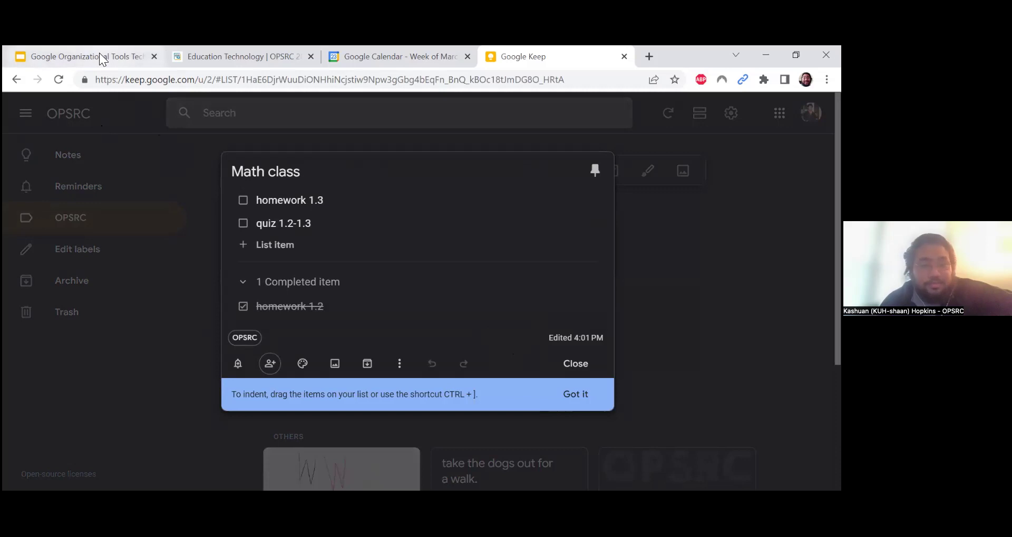
{"action": "left_click", "coordinate": [200, 196]}
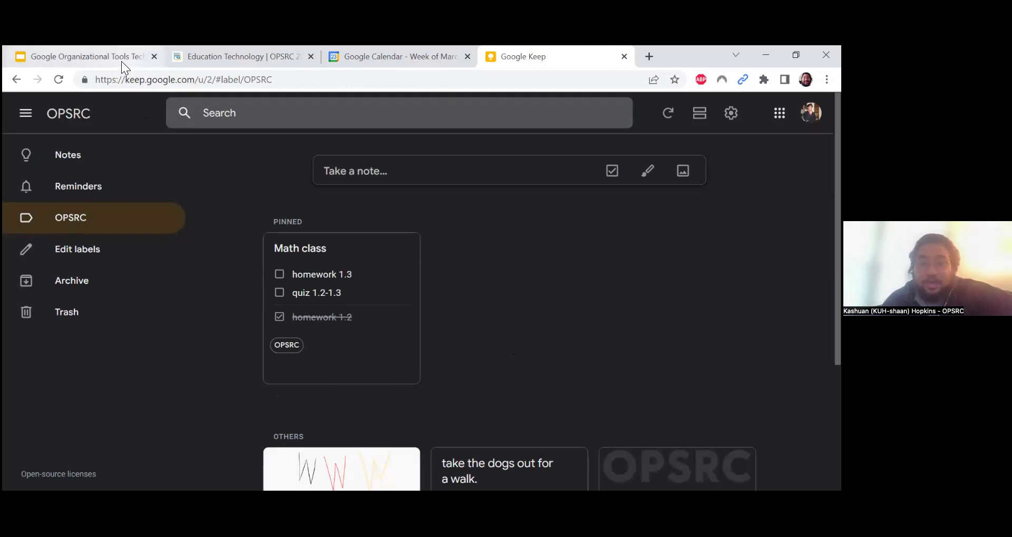
Switch to the Google Calendar tab showing the March 19–25, 2023 week
{"action": "mouse_move", "coordinate": [121, 62]}
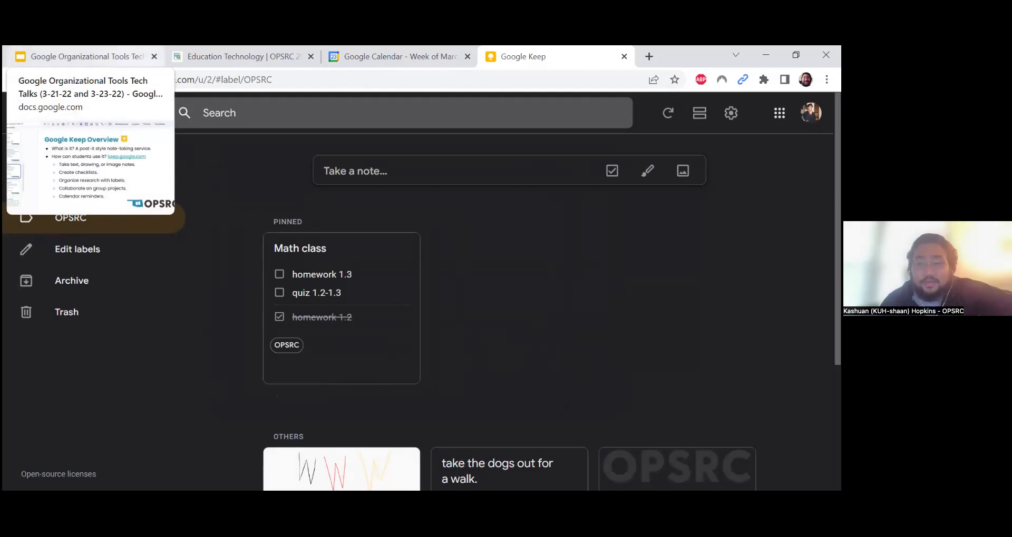
{"action": "left_click", "coordinate": [400, 57]}
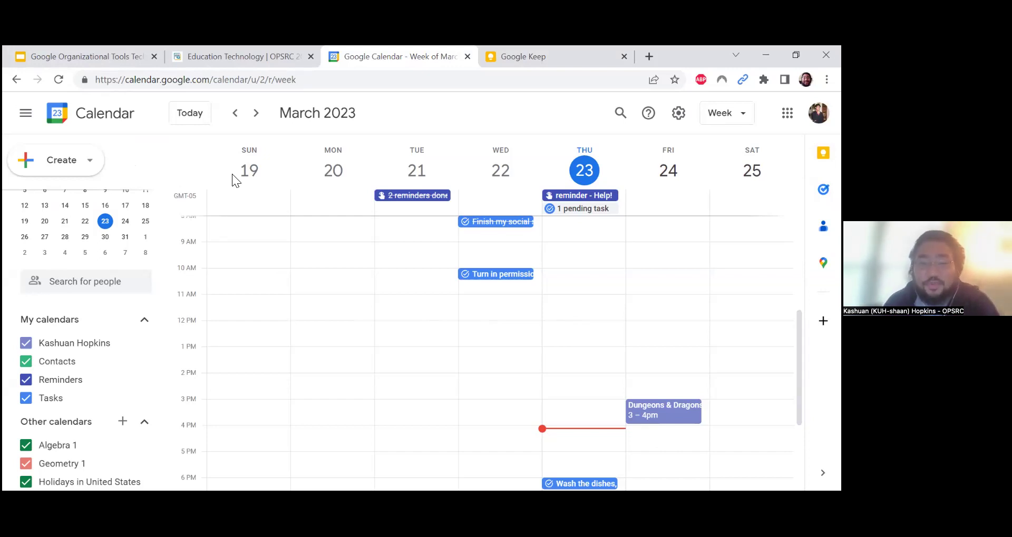
Switch to the Slides presentation and scroll the filmstrip to the Google Keep Overview slide
{"action": "left_click", "coordinate": [124, 52]}
{"action": "scroll", "coordinate": [116, 336], "scroll_direction": "down", "scroll_amount": 3}
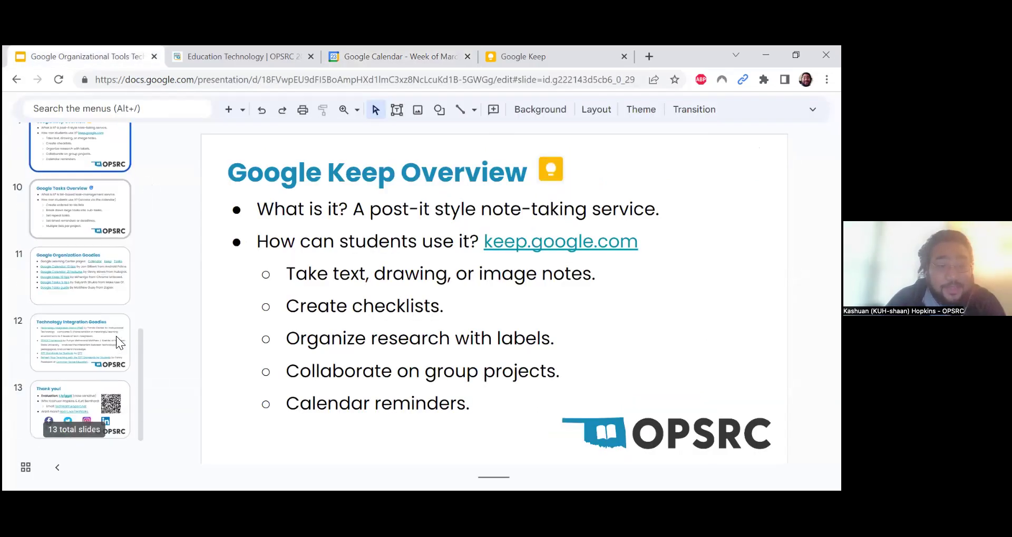